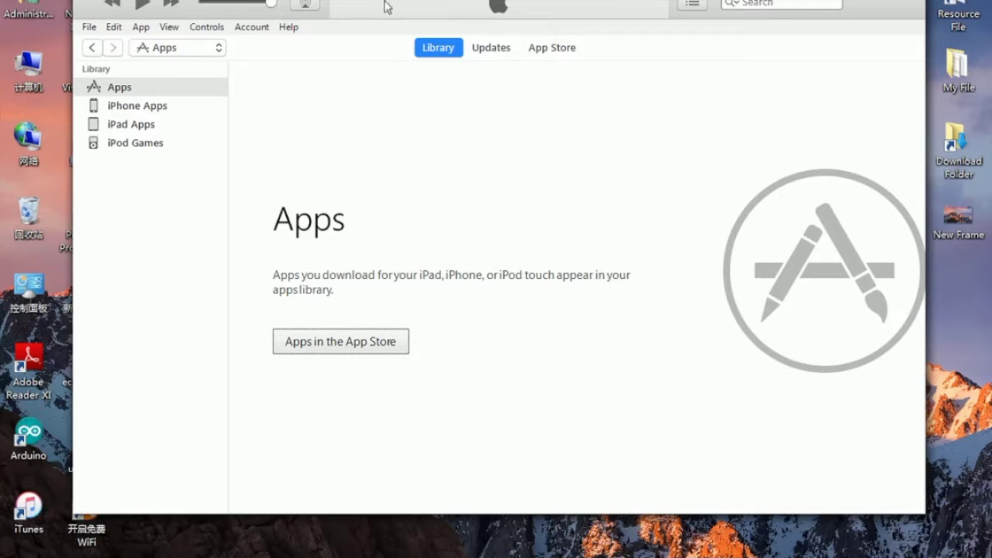
Reposition the iTunes window and keep Apps as the media kind.
{"action": "mouse_move", "coordinate": [388, 6]}
{"action": "left_mouse_down"}
{"action": "mouse_move", "coordinate": [394, 30]}
{"action": "mouse_move", "coordinate": [394, 16]}
{"action": "mouse_move", "coordinate": [381, 13]}
{"action": "left_mouse_up"}
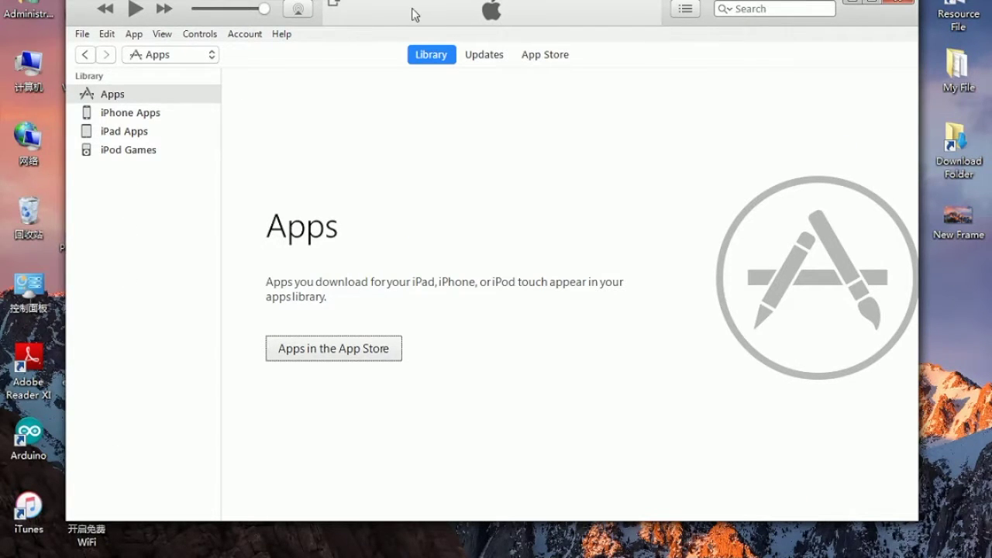
{"action": "mouse_move", "coordinate": [414, 14]}
{"action": "left_mouse_down"}
{"action": "mouse_move", "coordinate": [422, 17]}
{"action": "mouse_move", "coordinate": [406, 18]}
{"action": "left_mouse_up"}
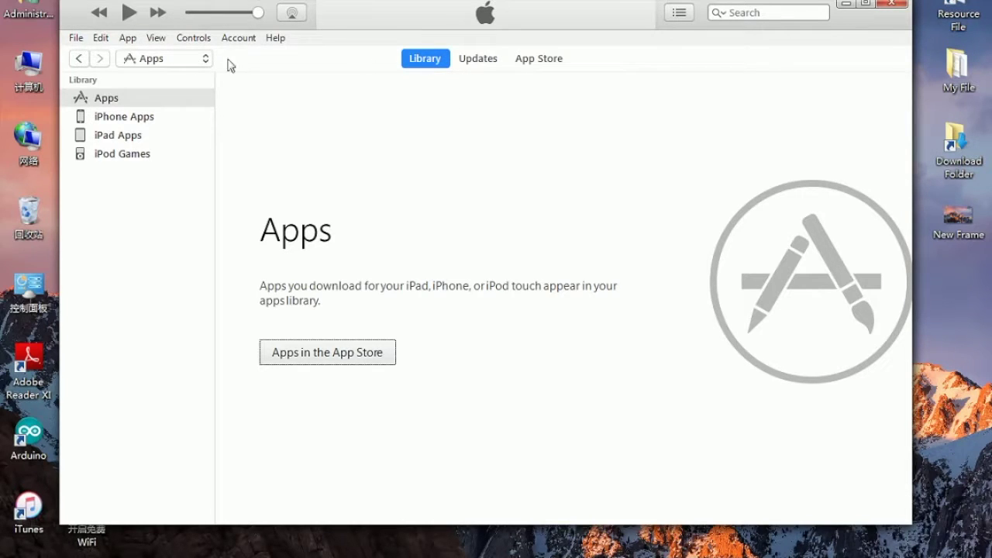
{"action": "left_click", "coordinate": [166, 59]}
{"action": "left_click", "coordinate": [160, 77]}
Go to the App Store front page and open the Snow & Stella app page.
{"action": "left_click", "coordinate": [547, 61]}
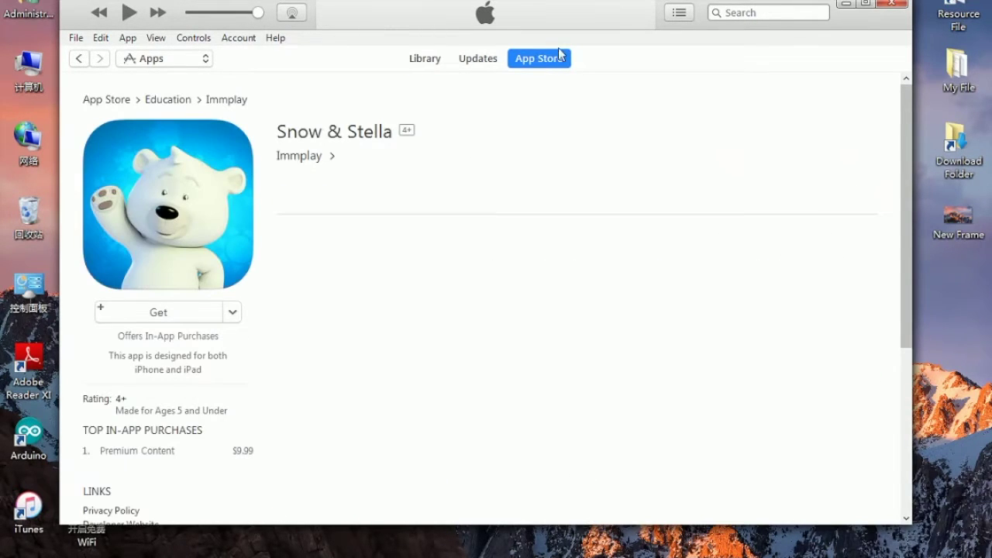
{"action": "left_click", "coordinate": [554, 64]}
{"action": "left_click", "coordinate": [555, 64]}
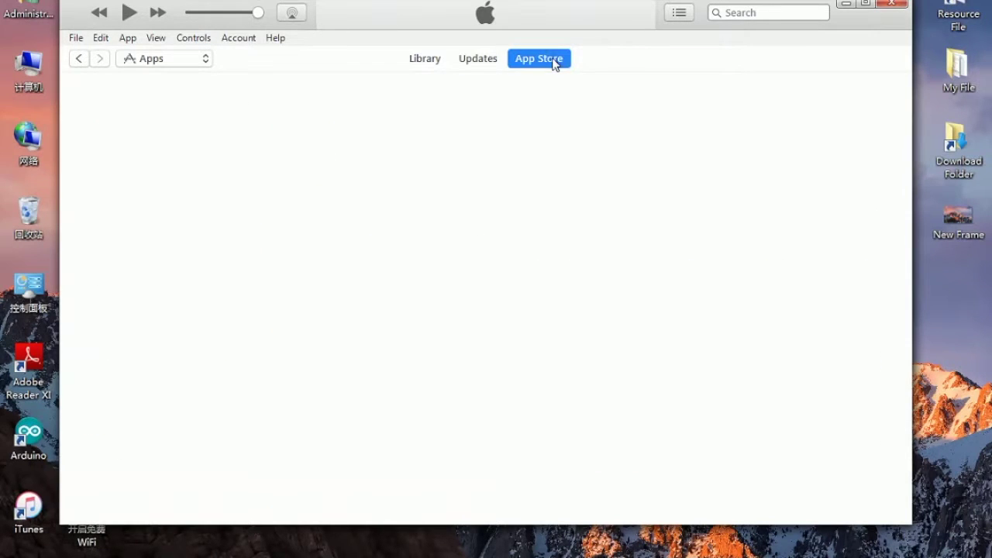
{"action": "mouse_move", "coordinate": [620, 21]}
{"action": "left_mouse_down"}
{"action": "mouse_move", "coordinate": [637, 18]}
{"action": "mouse_move", "coordinate": [622, 17]}
{"action": "left_mouse_up"}
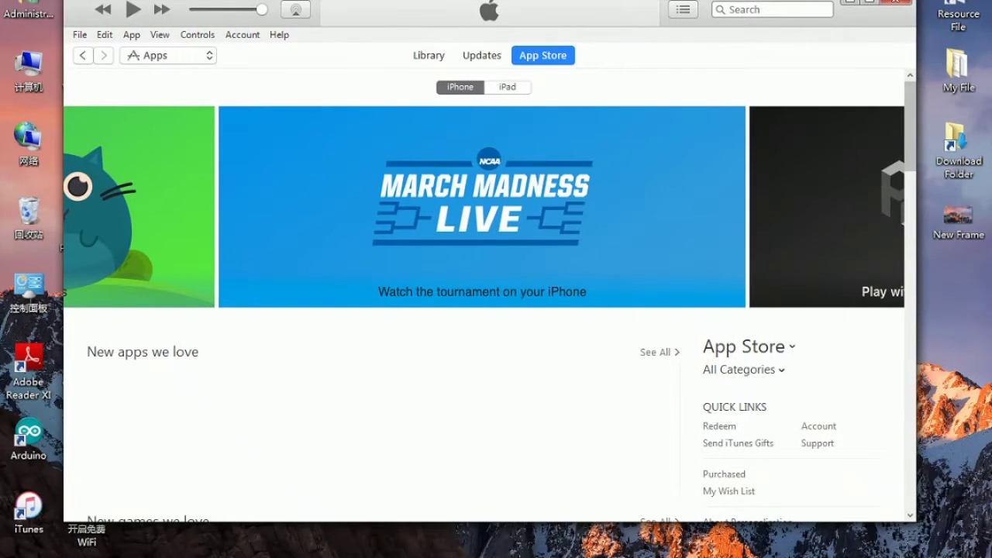
{"action": "scroll", "coordinate": [307, 506], "scroll_direction": "down", "scroll_amount": 3}
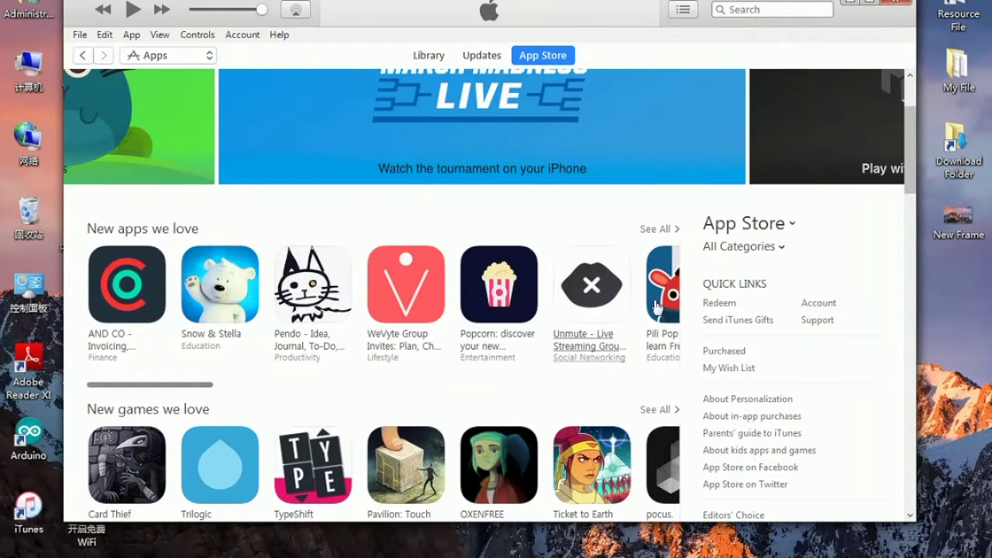
{"action": "left_click", "coordinate": [211, 297]}
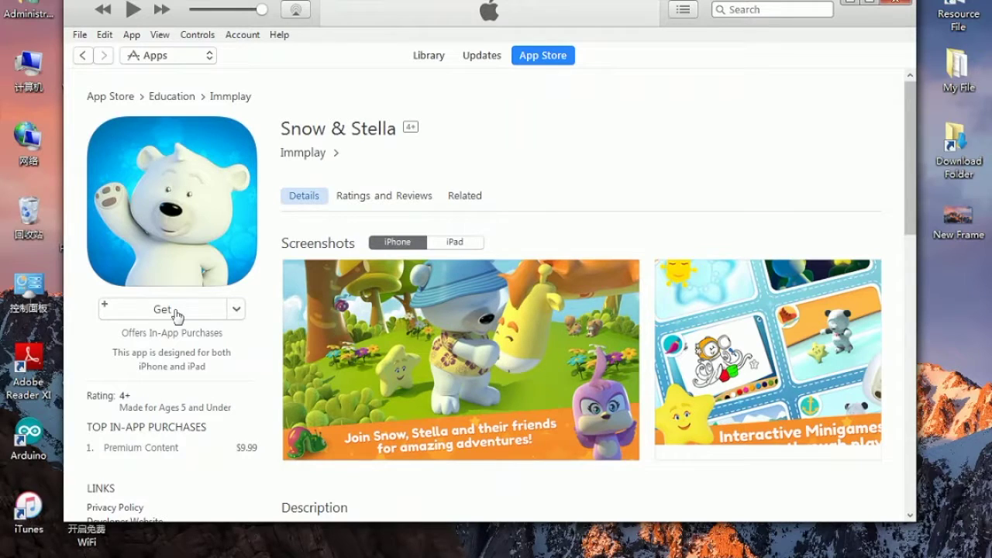
Get the free Snow & Stella app and choose Create New Apple ID instead of signing in.
{"action": "left_click", "coordinate": [177, 313]}
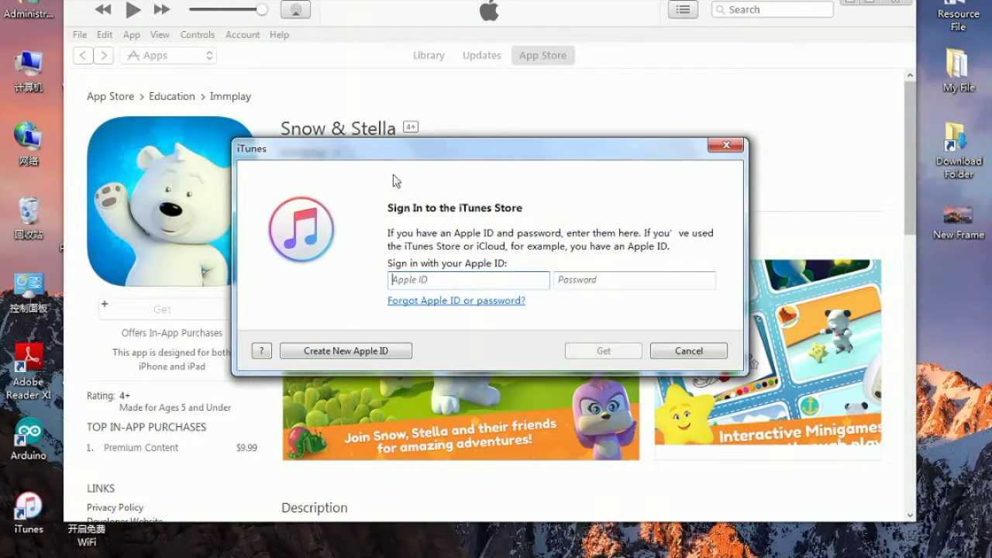
{"action": "left_click_drag", "start_coordinate": [416, 143], "coordinate": [332, 141]}
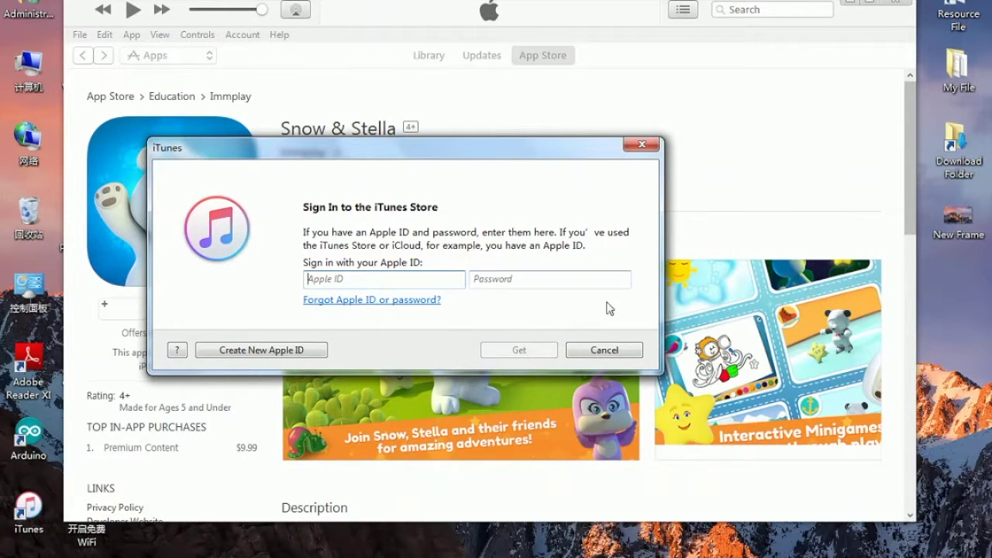
{"action": "left_click", "coordinate": [229, 352]}
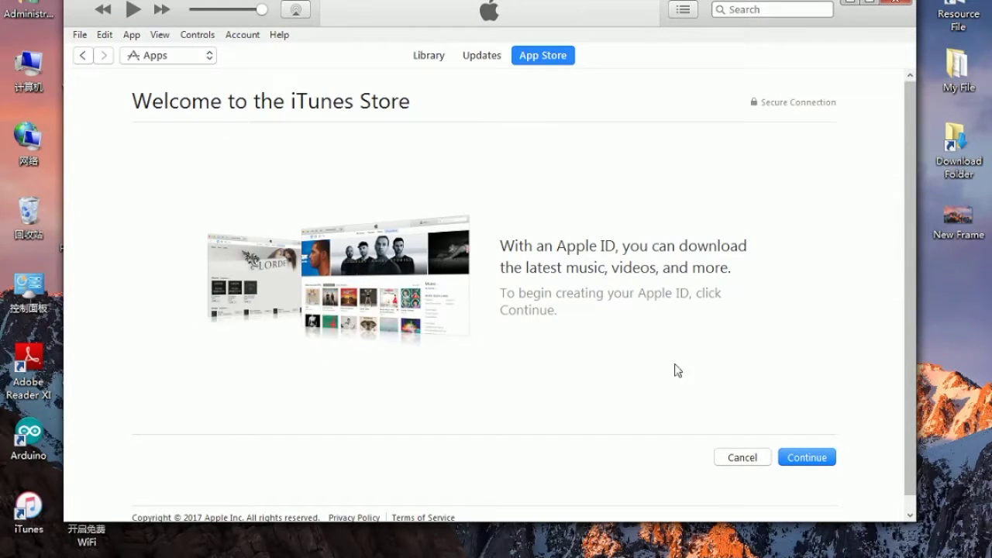
Continue past the welcome page and agree to the Apple Media Services terms.
{"action": "left_click", "coordinate": [810, 461]}
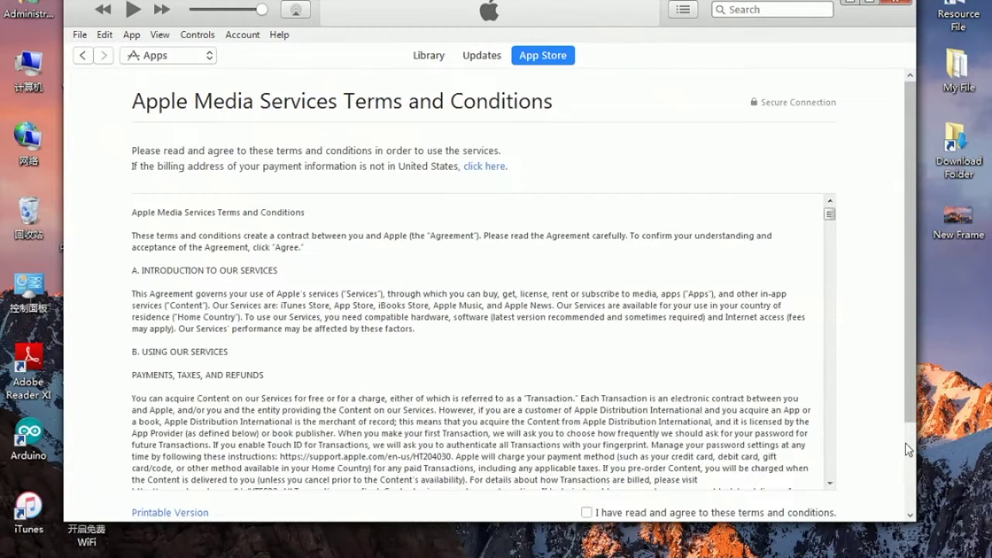
{"action": "scroll", "coordinate": [898, 315], "scroll_direction": "down", "scroll_amount": 6}
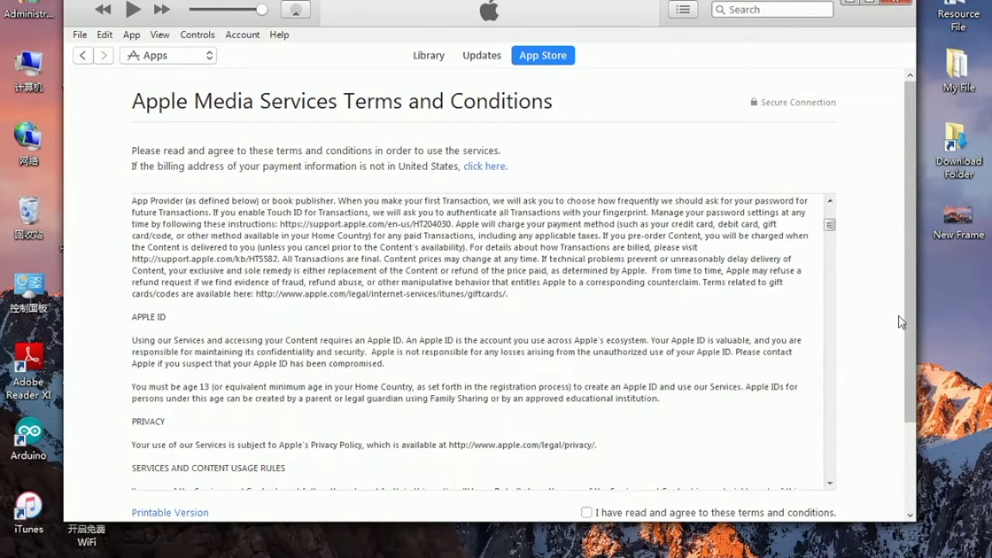
{"action": "scroll", "coordinate": [898, 316], "scroll_direction": "down", "scroll_amount": 2}
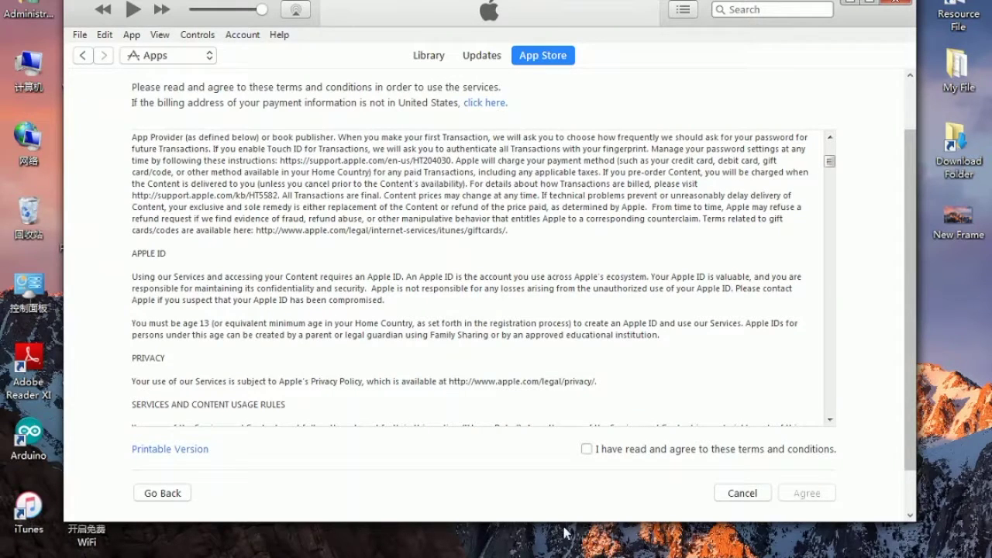
{"action": "left_click", "coordinate": [586, 448]}
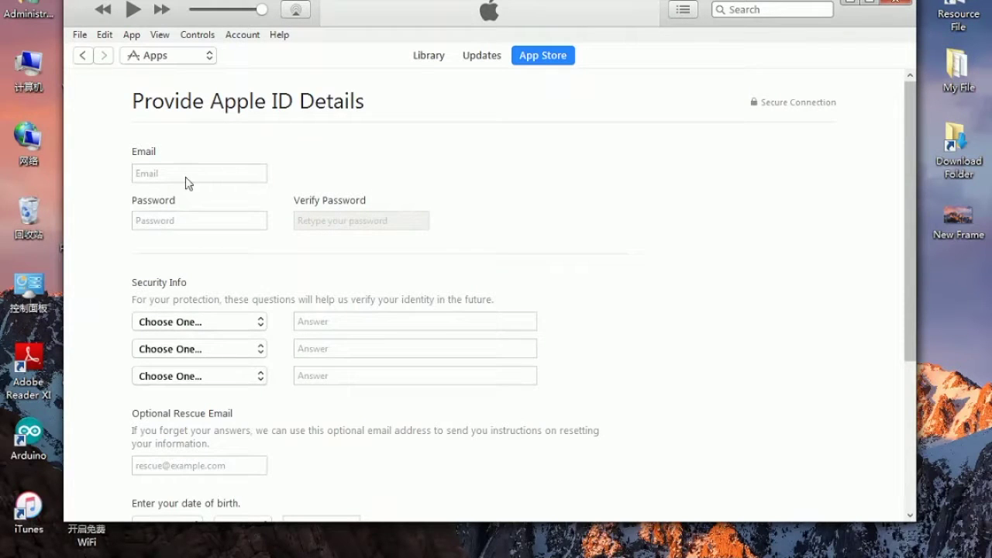
Enter the account's Yahoo e-mail address and the account password in both password fields.
{"action": "left_click", "coordinate": [196, 173]}
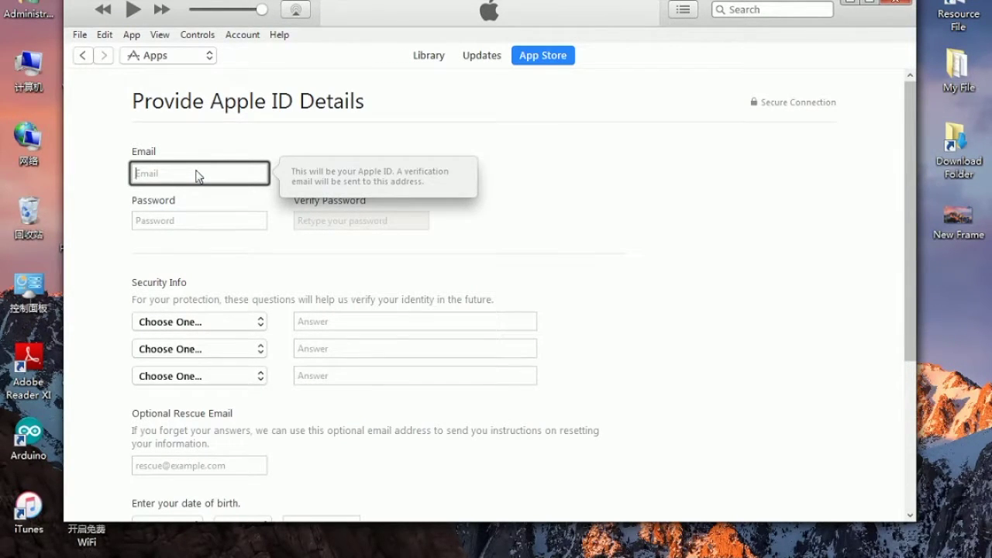
{"action": "key", "text": "Tab"}
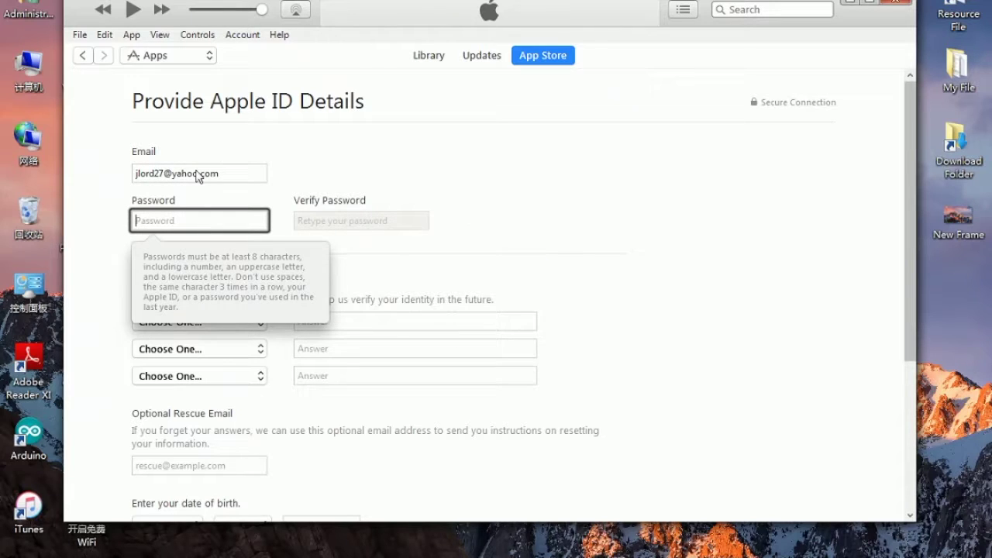
{"action": "type", "text": "••••••"}
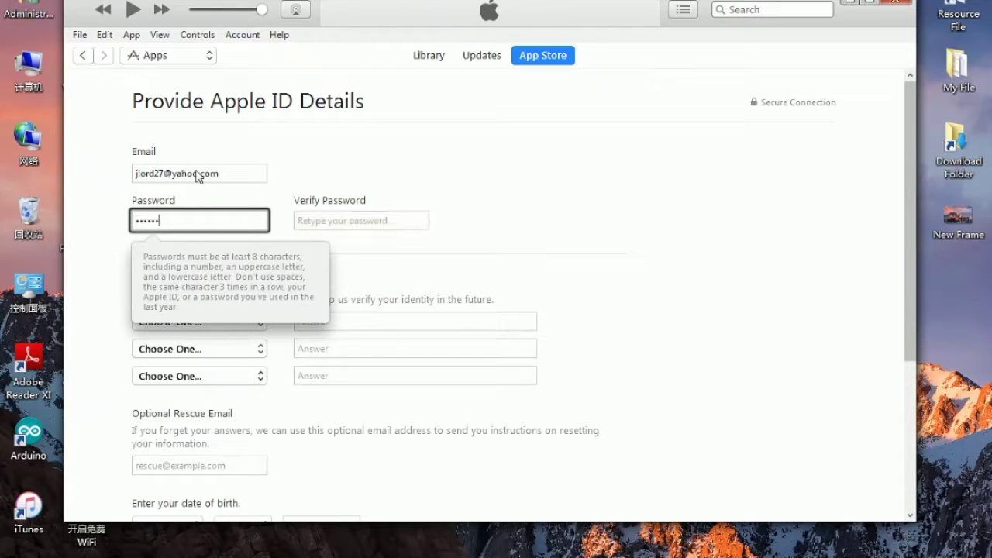
{"action": "type", "text": "•••••"}
{"action": "left_click", "coordinate": [370, 224]}
{"action": "type", "text": "•"}
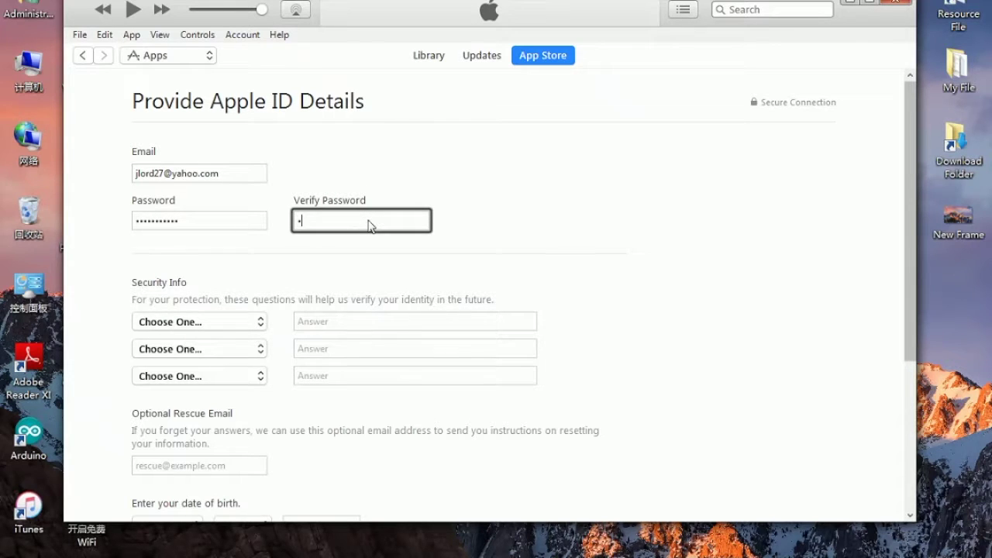
{"action": "type", "text": "••••••••••"}
Choose the first-pet security question and type its answer.
{"action": "left_click", "coordinate": [221, 322]}
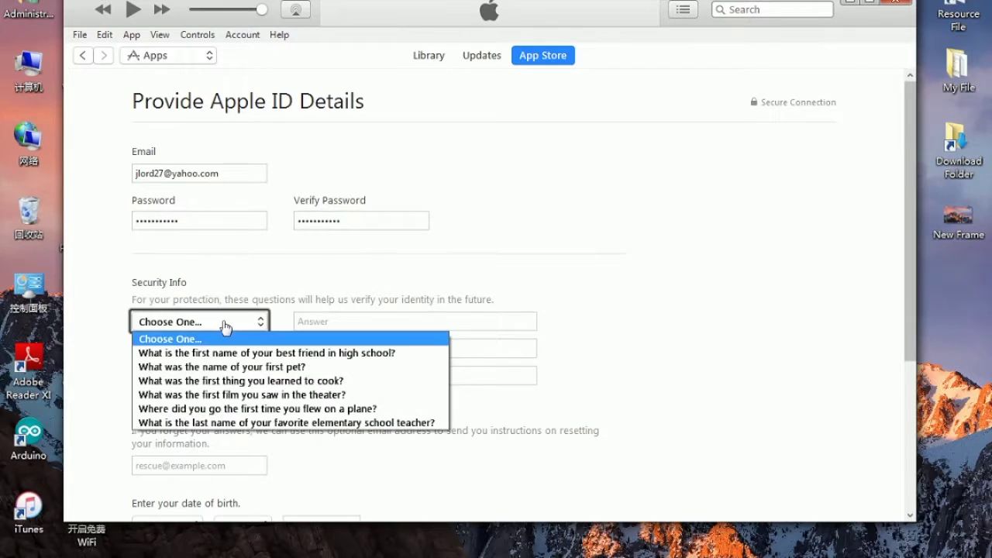
{"action": "left_click", "coordinate": [232, 367]}
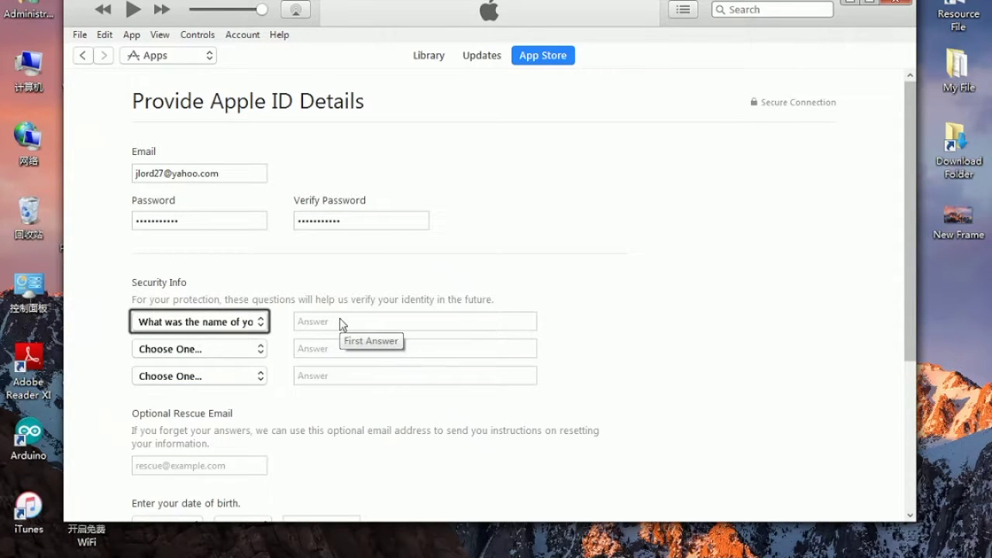
{"action": "left_click", "coordinate": [325, 321]}
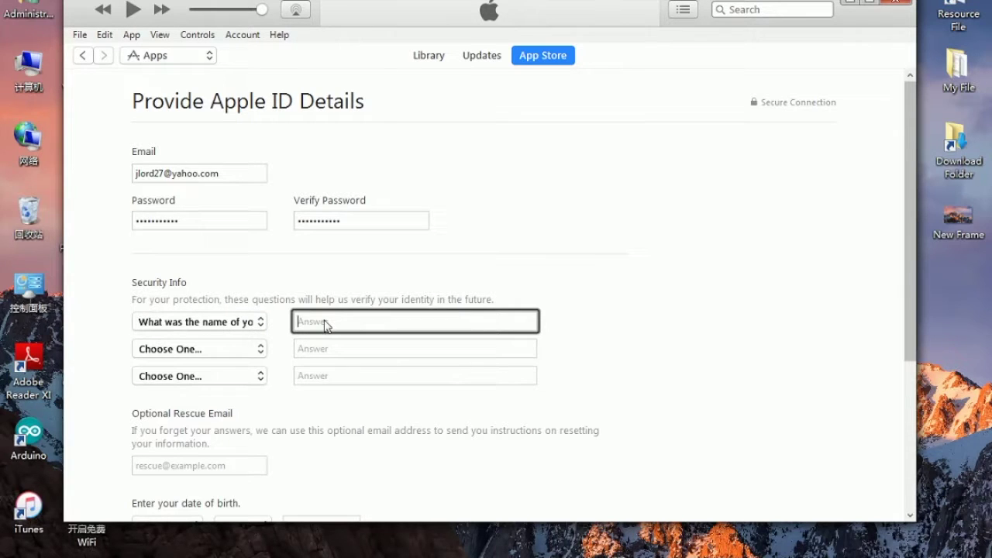
{"action": "type", "text": "jackson"}
{"action": "key", "text": "Tab"}
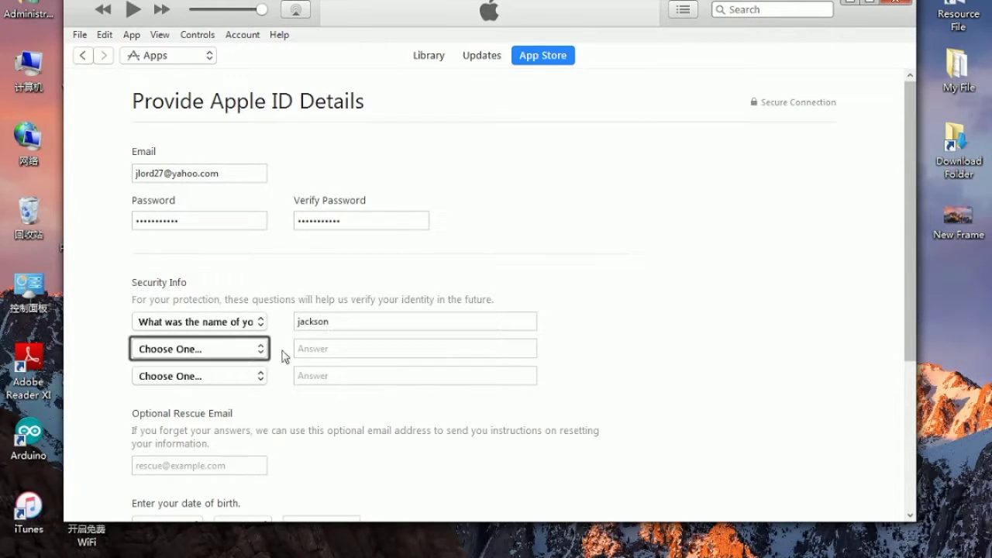
Choose the dream job question as the second security question and type its answer.
{"action": "left_click", "coordinate": [242, 355]}
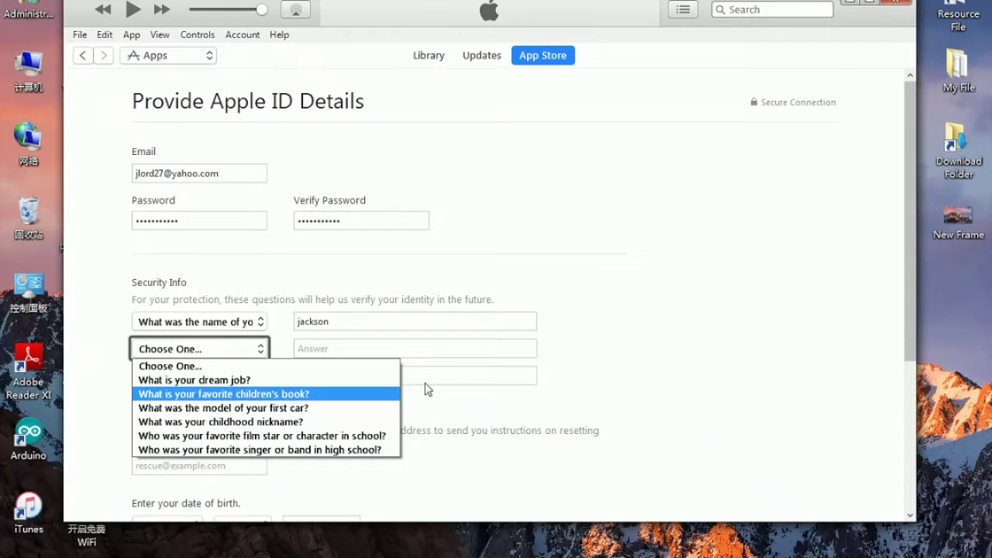
{"action": "left_click", "coordinate": [687, 346]}
{"action": "left_click_drag", "start_coordinate": [911, 285], "coordinate": [932, 317]}
{"action": "scroll", "coordinate": [542, 310], "scroll_direction": "down", "scroll_amount": 1}
{"action": "left_click", "coordinate": [199, 278]}
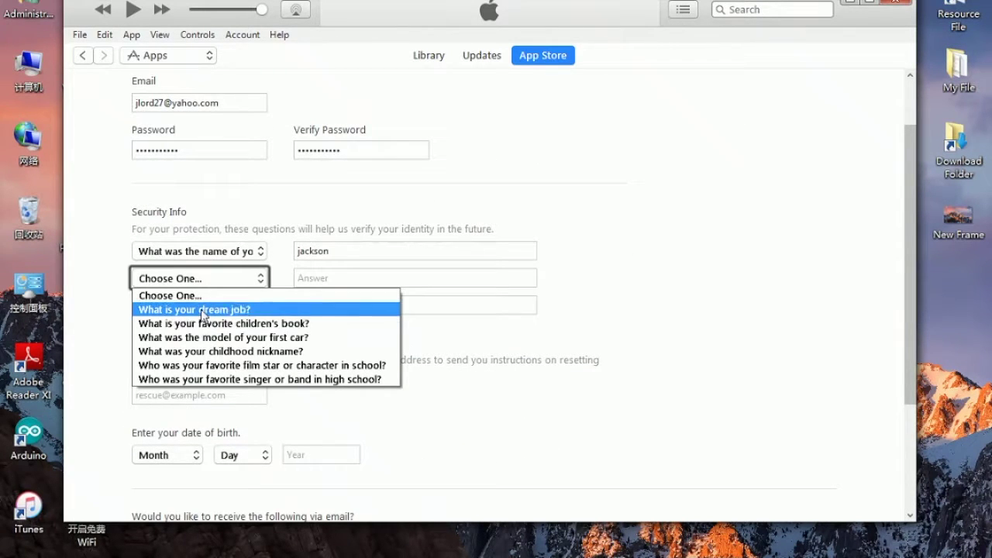
{"action": "left_click", "coordinate": [201, 310]}
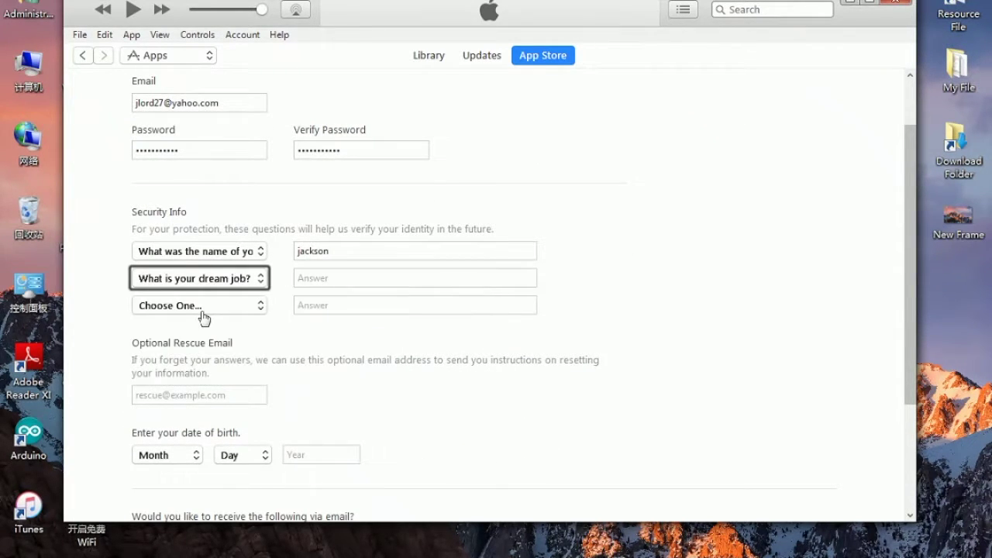
{"action": "left_click", "coordinate": [358, 284]}
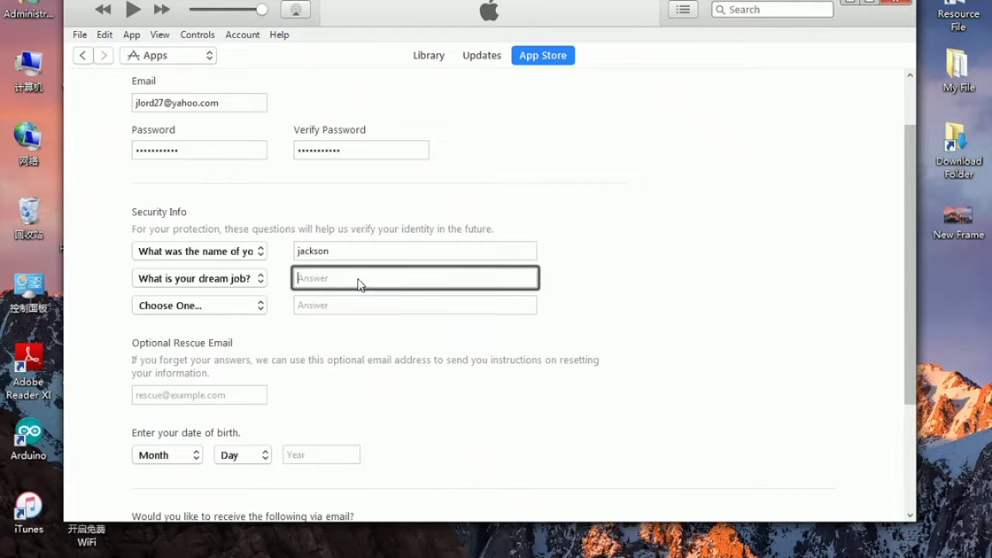
{"action": "type", "text": "Engineer"}
Choose the parents' meeting city question as the third security question and type its answer.
{"action": "left_click", "coordinate": [200, 305]}
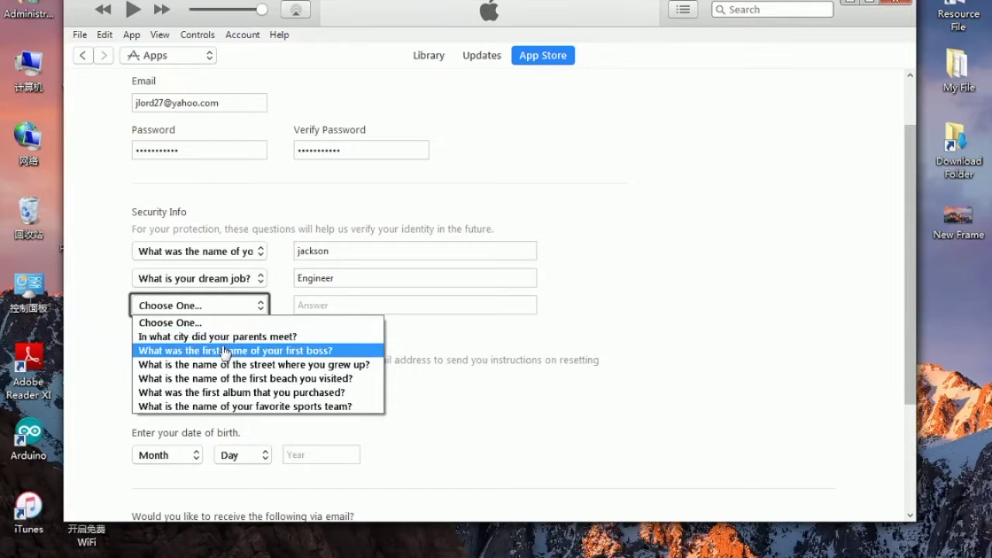
{"action": "left_click", "coordinate": [236, 336]}
{"action": "left_click", "coordinate": [322, 310]}
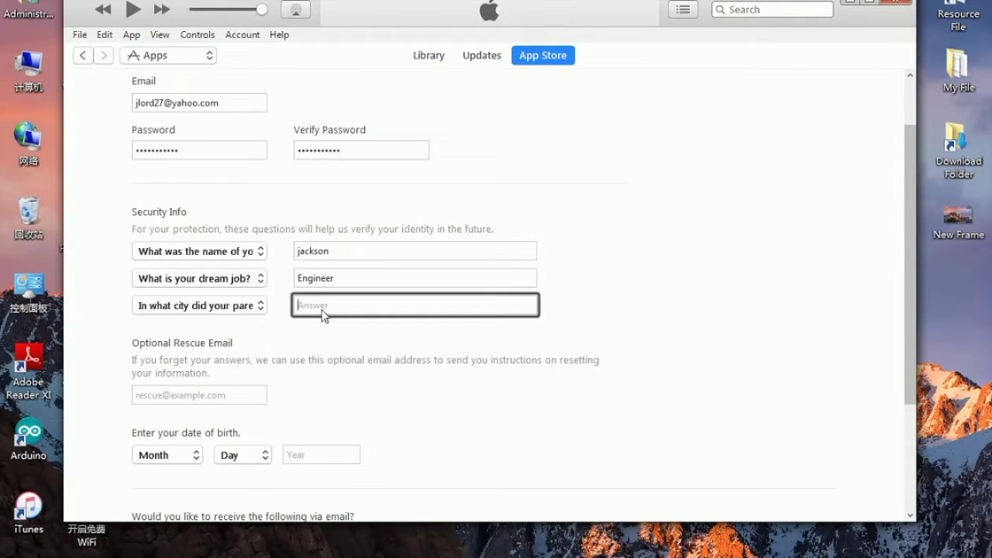
{"action": "type", "text": "Phnompenh"}
Enter the optional rescue e-mail address.
{"action": "left_click", "coordinate": [166, 455]}
{"action": "left_click", "coordinate": [255, 398]}
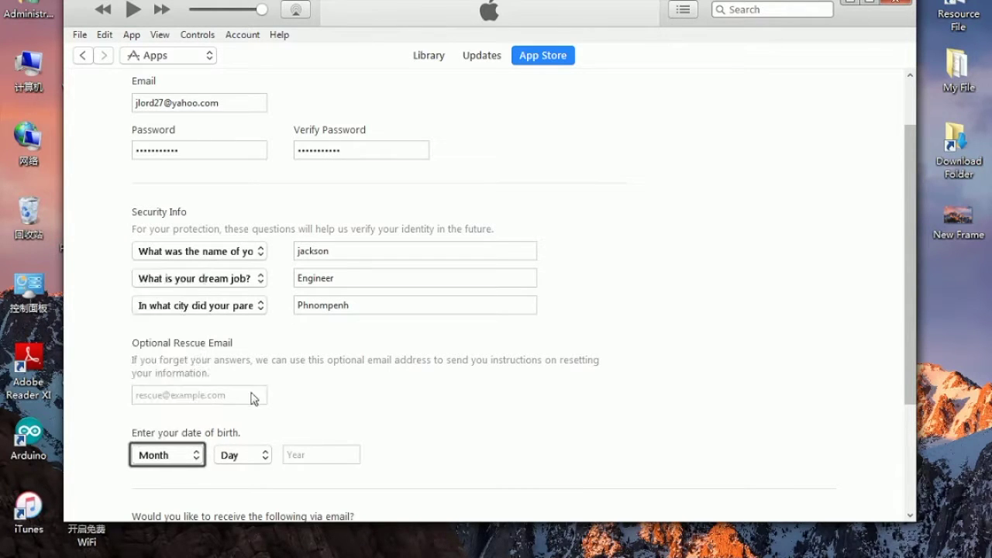
{"action": "left_click", "coordinate": [252, 397]}
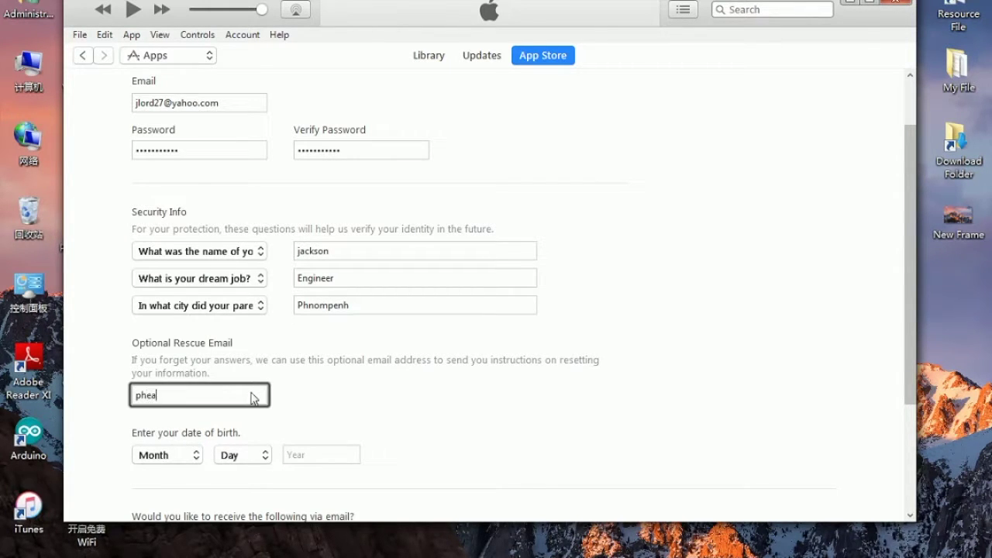
{"action": "key", "text": "Tab"}
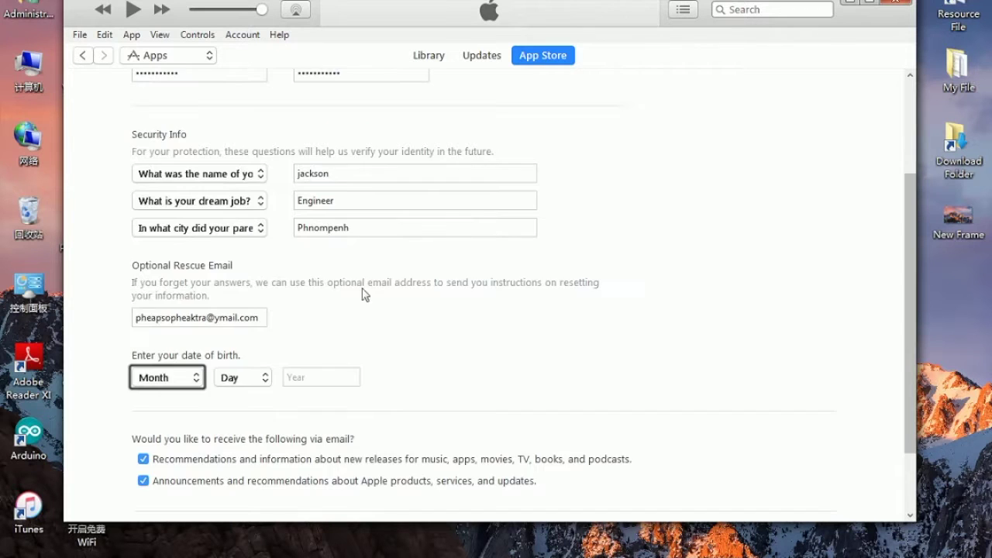
{"action": "scroll", "coordinate": [349, 310], "scroll_direction": "down", "scroll_amount": 2}
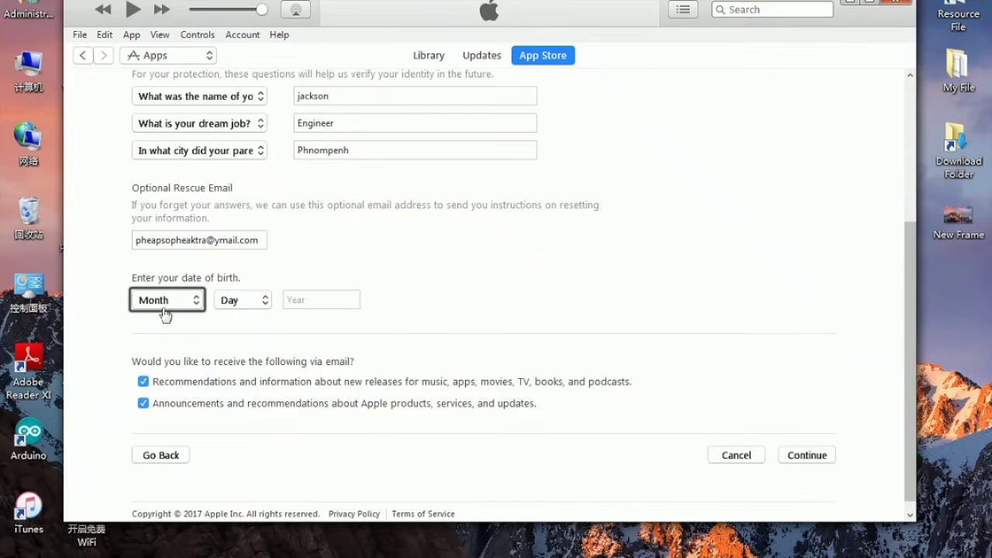
{"action": "left_click", "coordinate": [162, 200]}
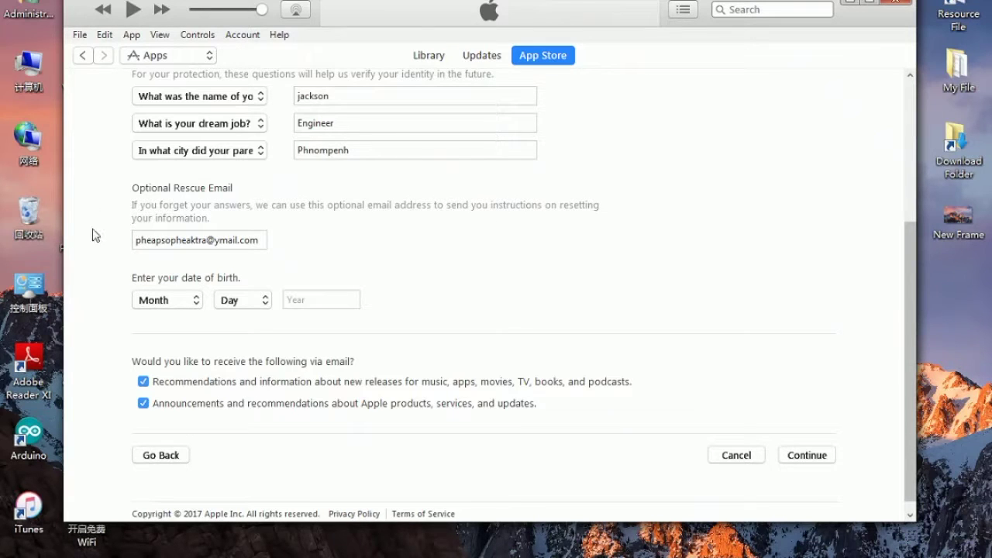
{"action": "left_click", "coordinate": [177, 302]}
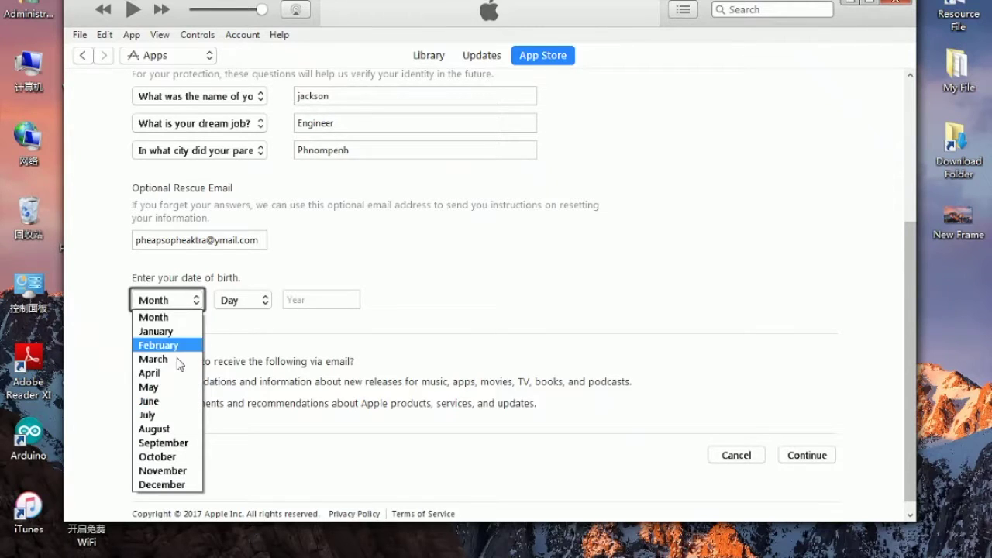
{"action": "left_click", "coordinate": [176, 387]}
{"action": "left_click", "coordinate": [236, 300]}
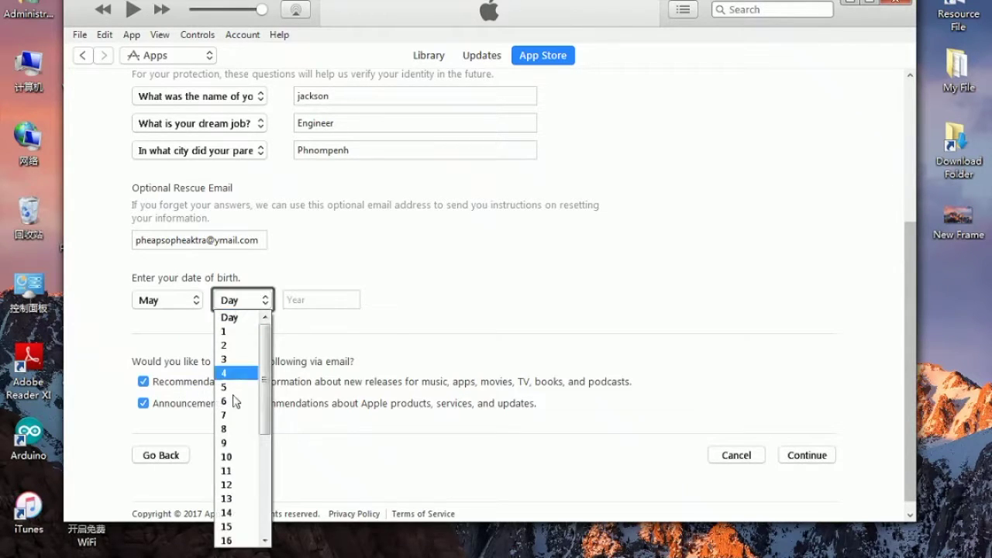
{"action": "left_click", "coordinate": [234, 444]}
{"action": "left_click", "coordinate": [302, 304]}
{"action": "type", "text": "1"}
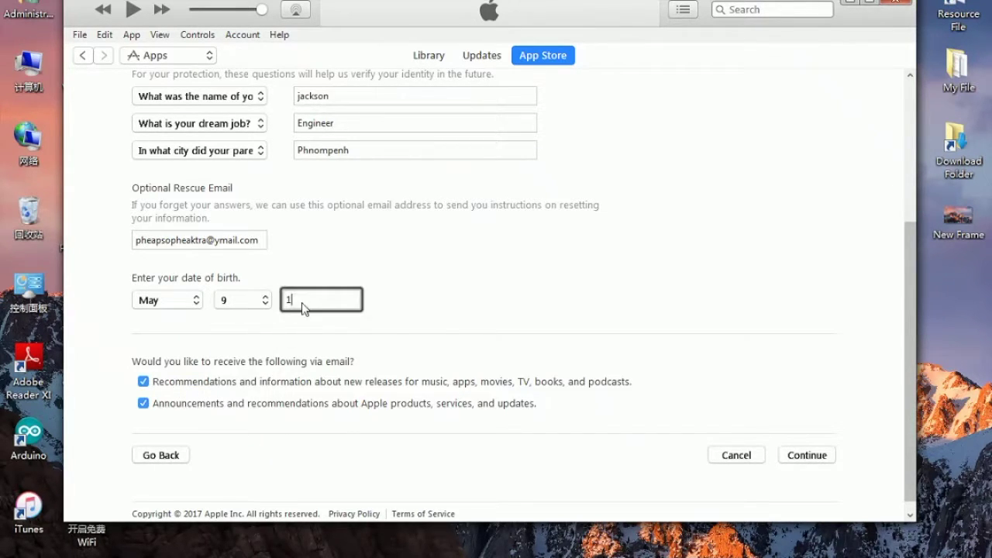
{"action": "type", "text": "997"}
{"action": "scroll", "coordinate": [595, 224], "scroll_direction": "down", "scroll_amount": 1}
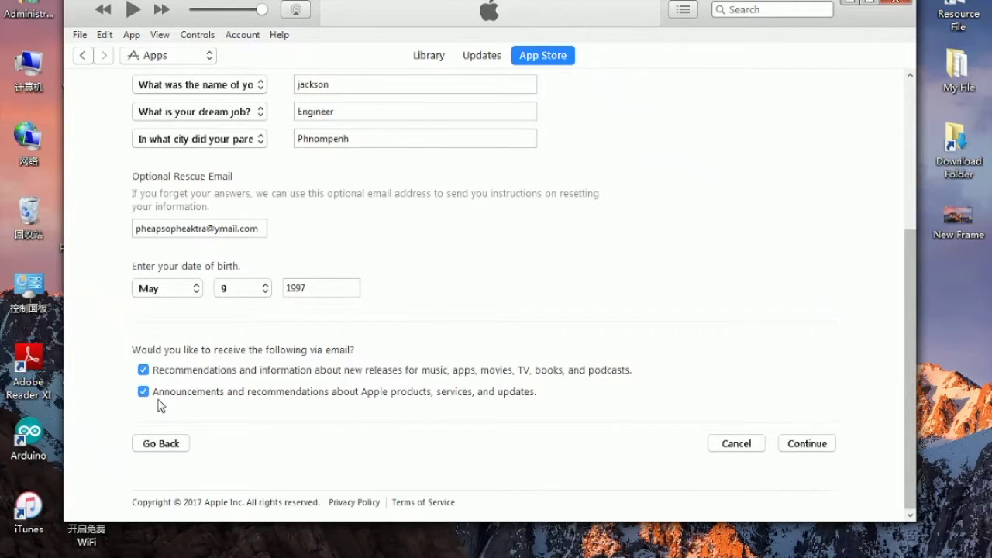
{"action": "key", "text": "Return"}
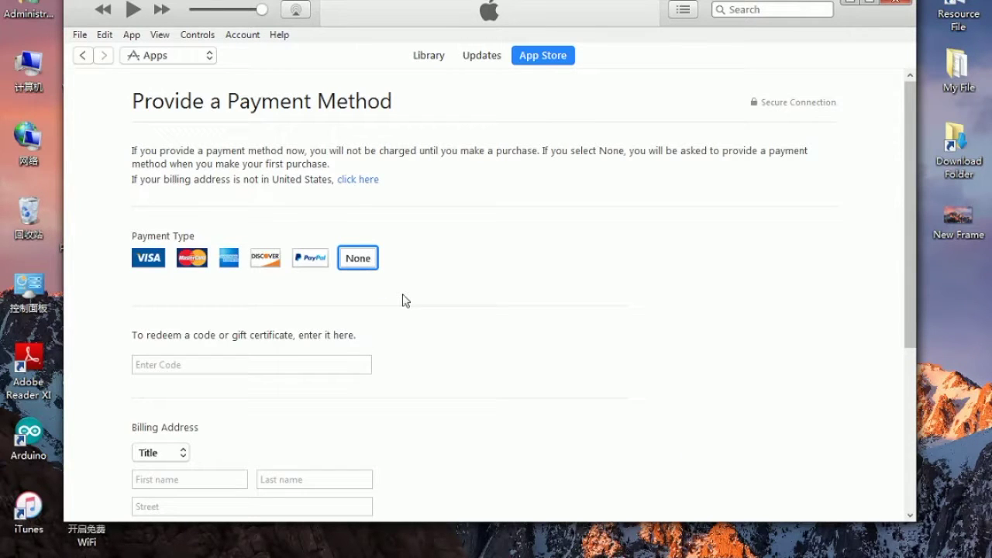
Set the billing title to Mr. and enter the billholder's first and last name.
{"action": "scroll", "coordinate": [184, 319], "scroll_direction": "down", "scroll_amount": 5}
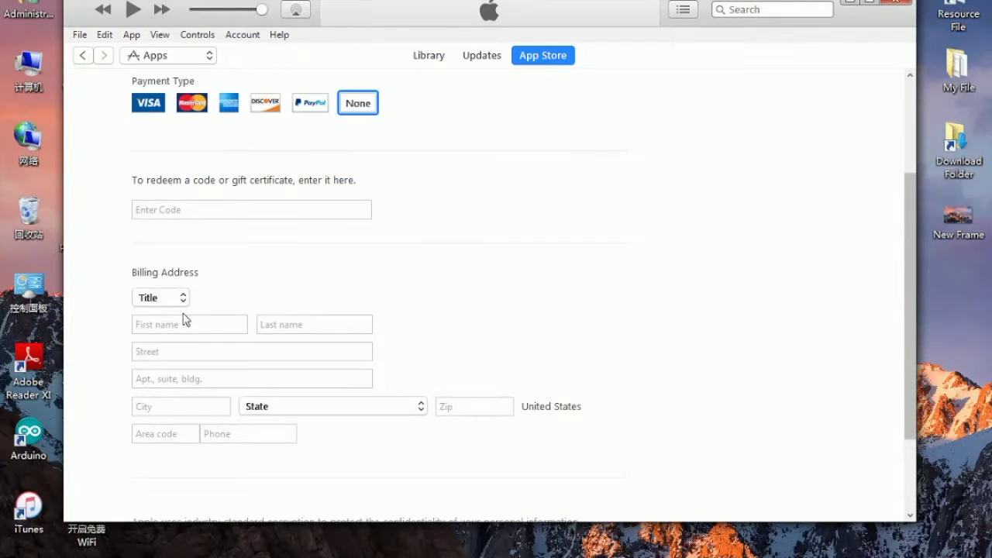
{"action": "left_click", "coordinate": [161, 181]}
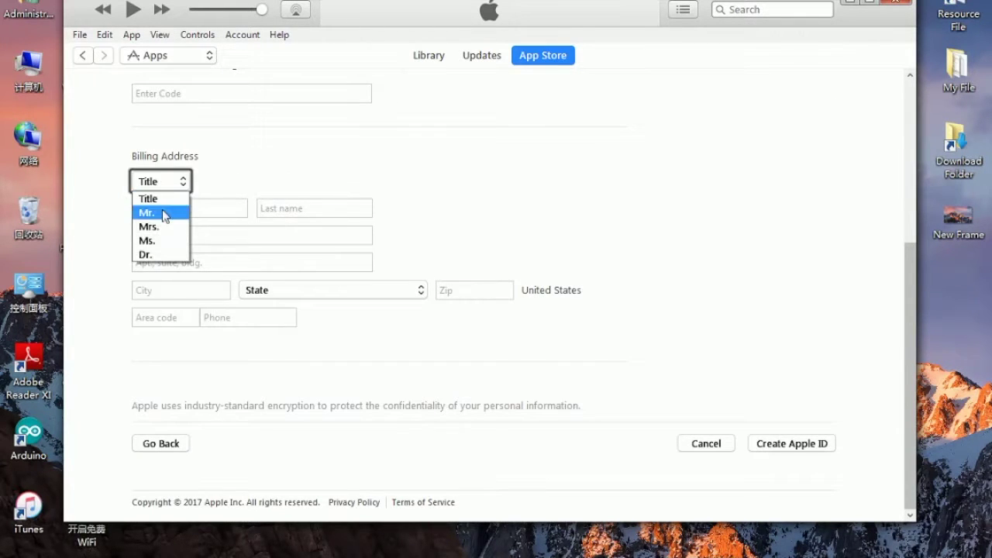
{"action": "left_click", "coordinate": [162, 211]}
{"action": "left_click", "coordinate": [165, 216]}
{"action": "type", "text": "Jac"}
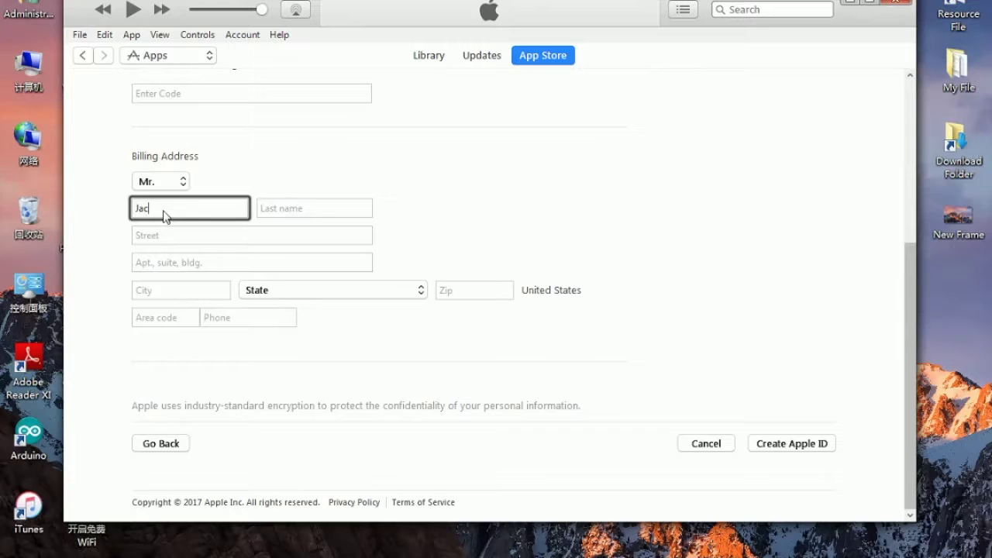
{"action": "type", "text": "k"}
{"action": "key", "text": "Tab"}
{"action": "type", "text": "s"}
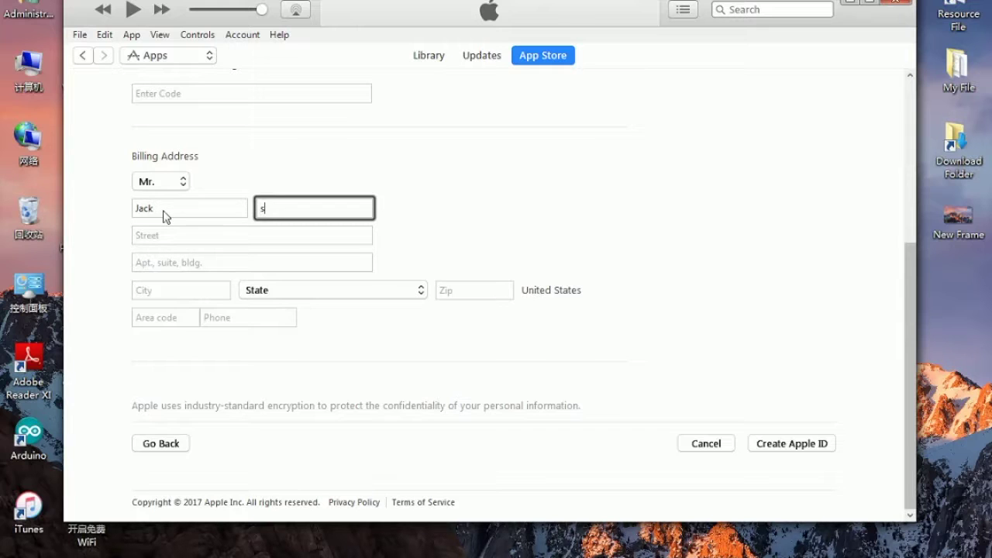
{"action": "type", "text": "on"}
Fill in the billing street, apartment/building line and city.
{"action": "left_click", "coordinate": [203, 239]}
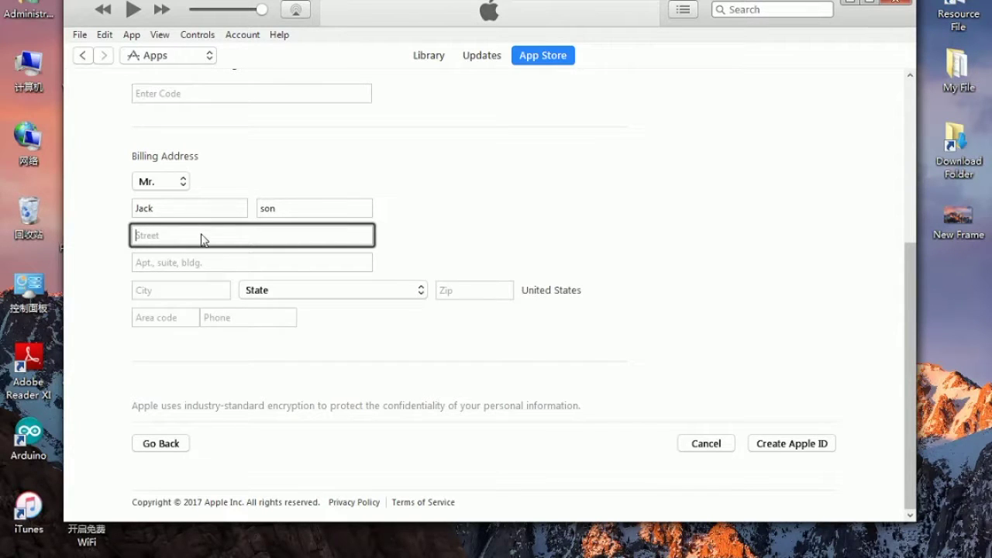
{"action": "type", "text": "123st"}
{"action": "left_click", "coordinate": [210, 263]}
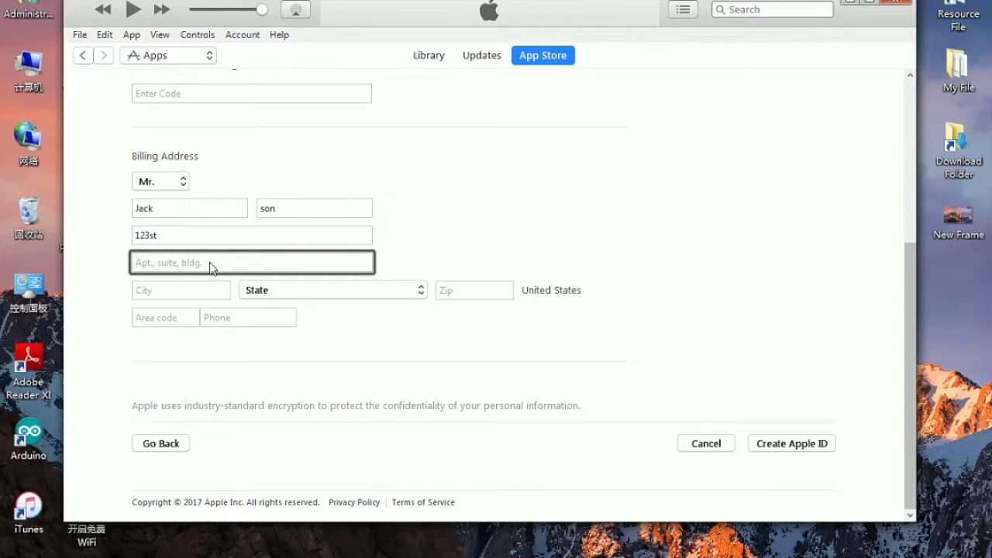
{"action": "type", "text": "trump building"}
{"action": "left_click", "coordinate": [202, 291]}
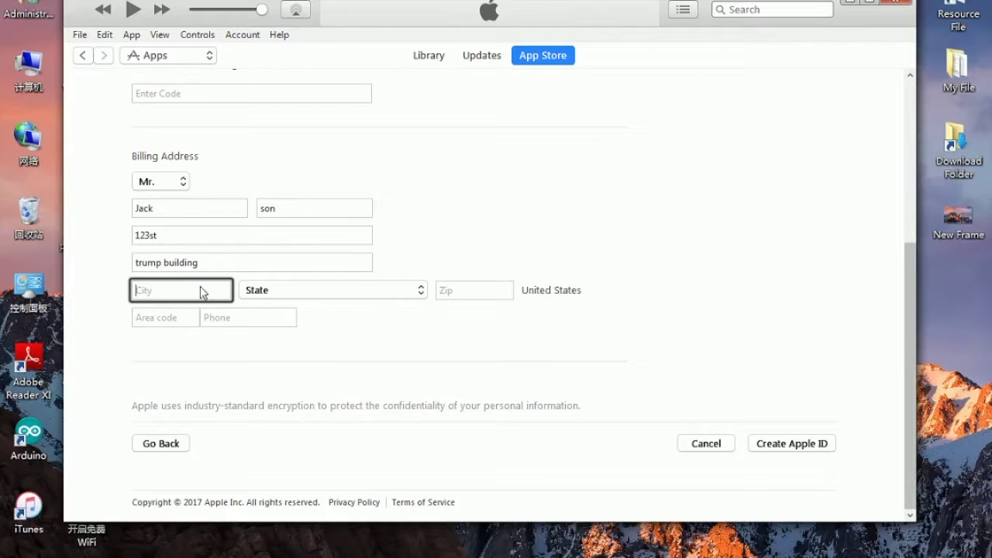
{"action": "type", "text": "newyor"}
Set the billing state to NY - New York and enter the ZIP code.
{"action": "left_click", "coordinate": [254, 293]}
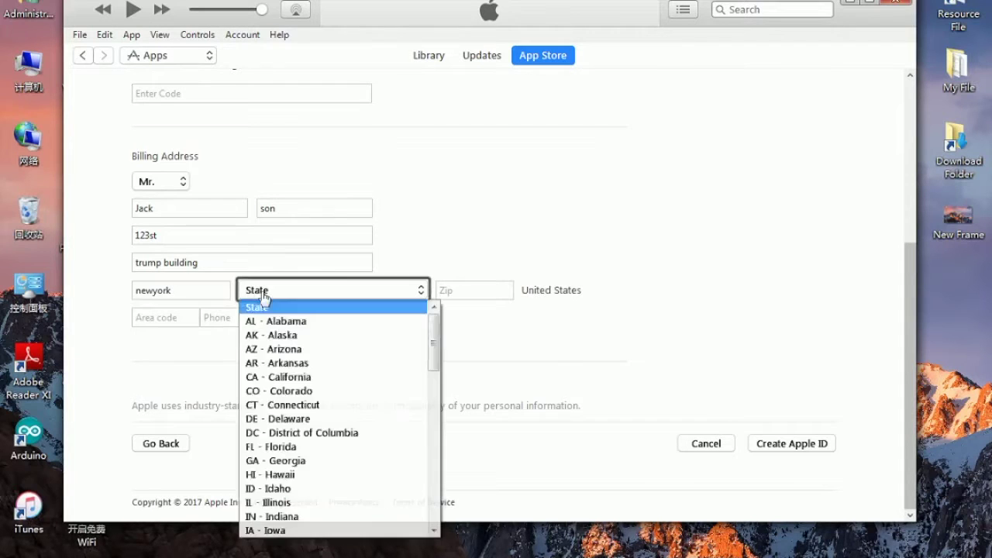
{"action": "left_click_drag", "start_coordinate": [434, 352], "coordinate": [436, 422]}
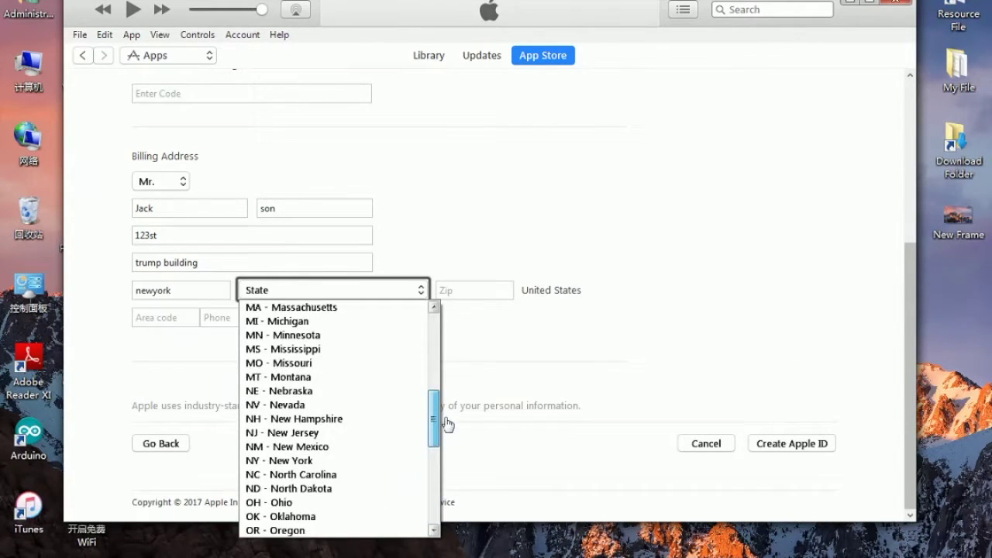
{"action": "left_click", "coordinate": [328, 461]}
{"action": "left_click", "coordinate": [486, 293]}
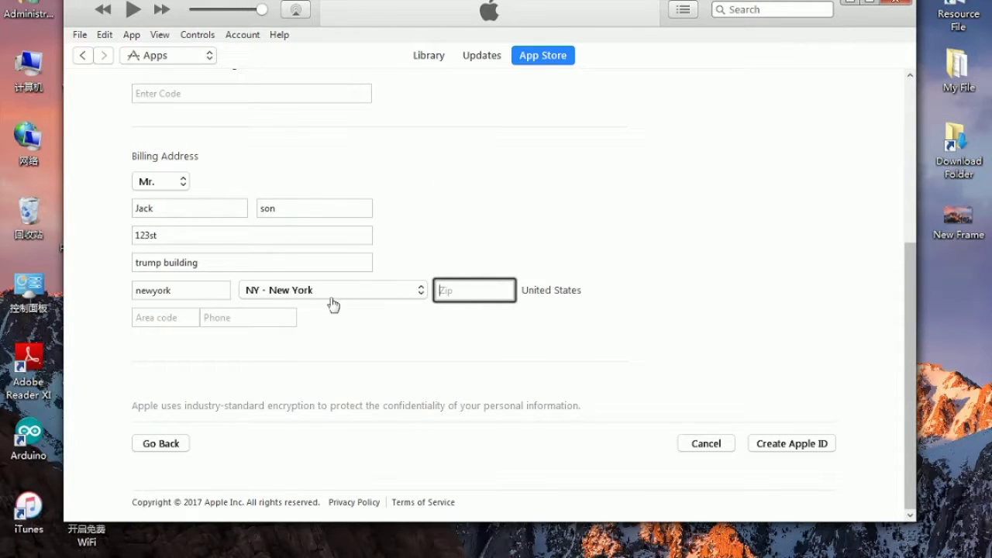
{"action": "type", "text": "10001"}
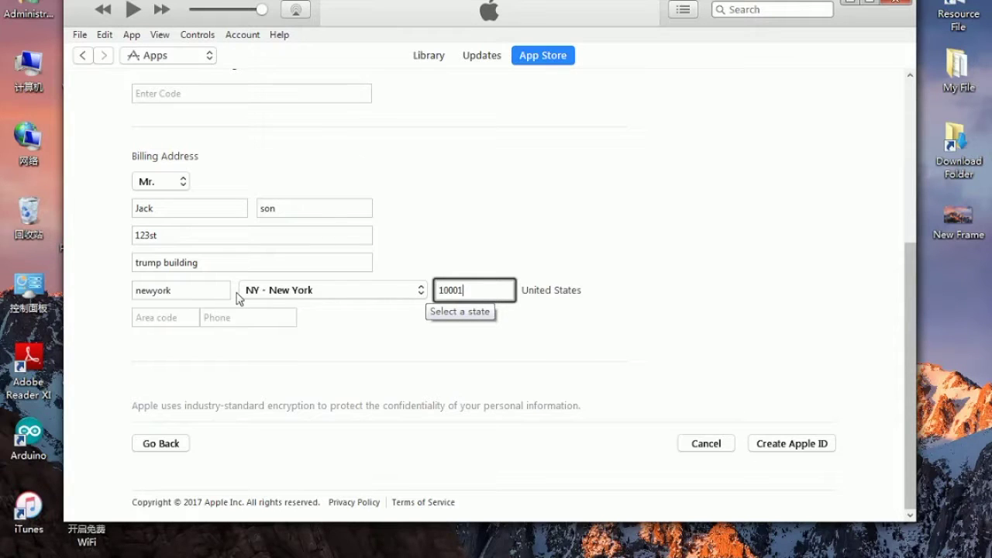
Enter the billing area code and phone number.
{"action": "key", "text": "Tab"}
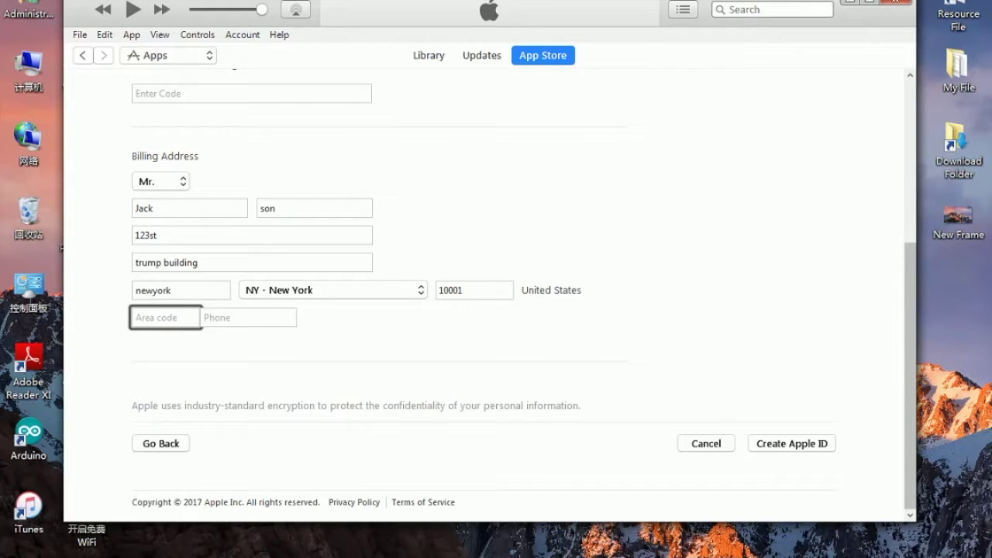
{"action": "mouse_move", "coordinate": [186, 552]}
{"action": "mouse_move", "coordinate": [132, 538]}
{"action": "key", "text": "Tab"}
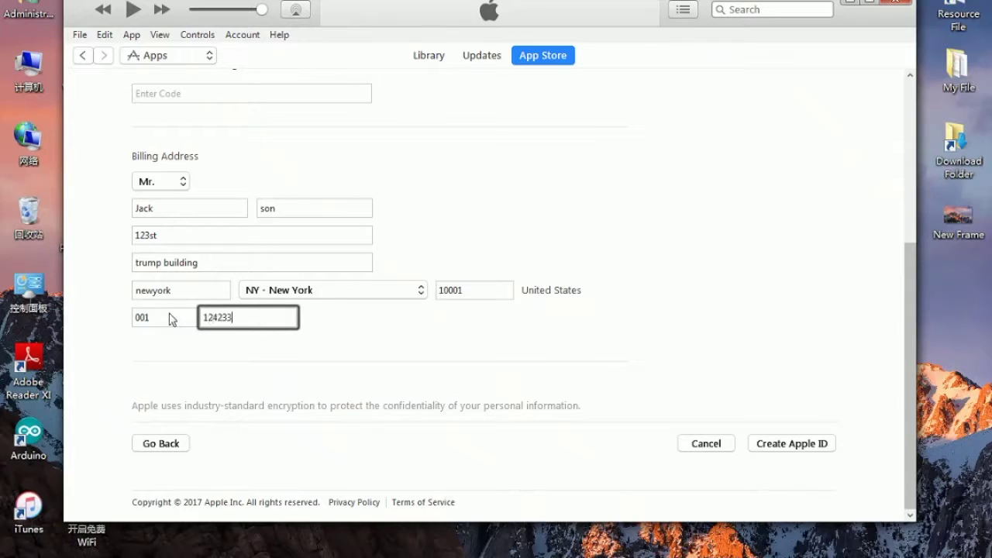
Submit the billing form, then replace the rejected phone number with a seven-digit number.
{"action": "left_click", "coordinate": [774, 447]}
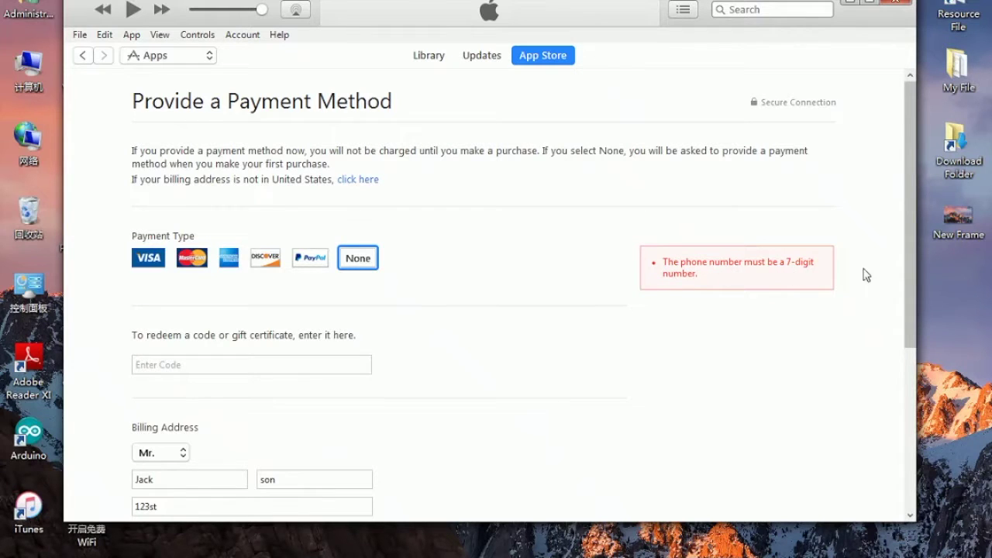
{"action": "scroll", "coordinate": [866, 275], "scroll_direction": "down", "scroll_amount": 5}
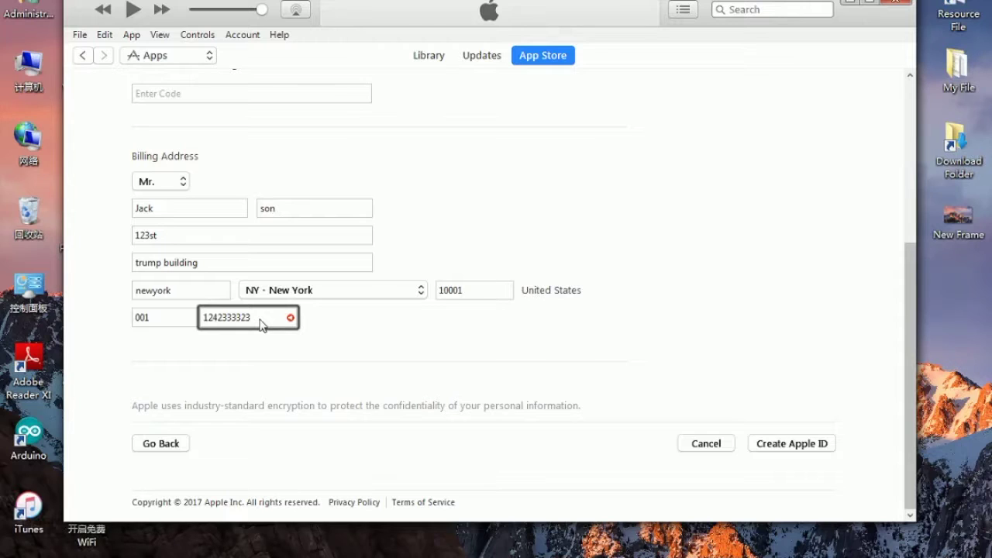
{"action": "key", "text": "BackSpace"}
{"action": "key", "text": "BackSpace"}
{"action": "key", "text": "BackSpace"}
{"action": "key", "text": "BackSpace"}
{"action": "key", "text": "BackSpace"}
{"action": "key", "text": "BackSpace"}
{"action": "key", "text": "BackSpace"}
{"action": "key", "text": "BackSpace"}
{"action": "key", "text": "BackSpace"}
{"action": "key", "text": "BackSpace"}
{"action": "type", "text": "1236547"}
Submit the corrected form to create the Apple ID, then switch to the Yahoo Mail inbox.
{"action": "left_click", "coordinate": [783, 450]}
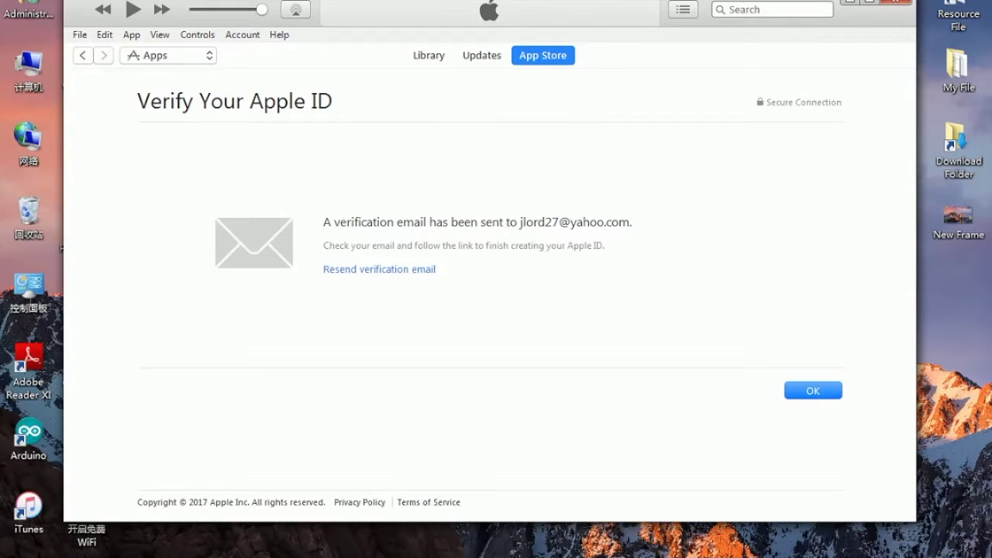
{"action": "left_click", "coordinate": [110, 523]}
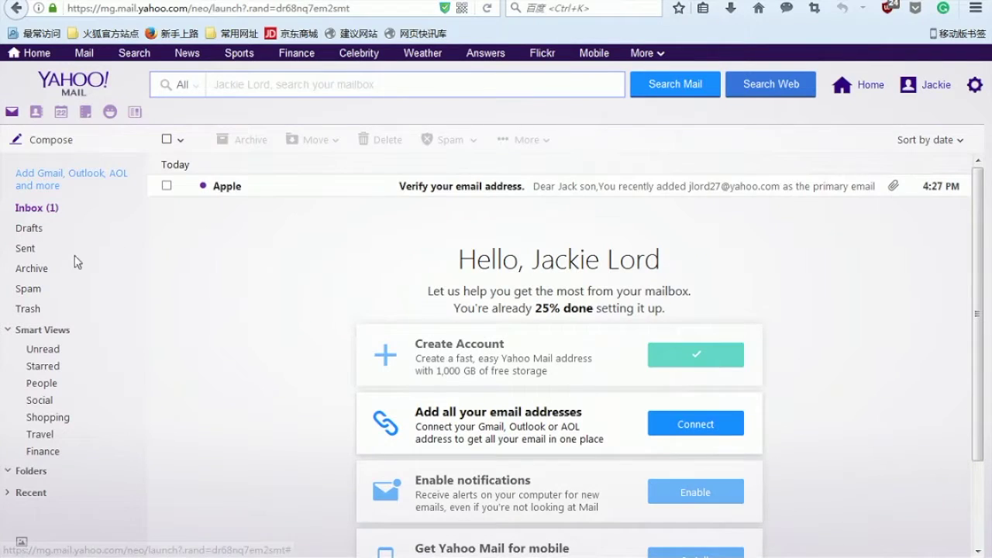
Open Apple's 'Verify your email address' message and scroll down to its verification link.
{"action": "left_click", "coordinate": [292, 187]}
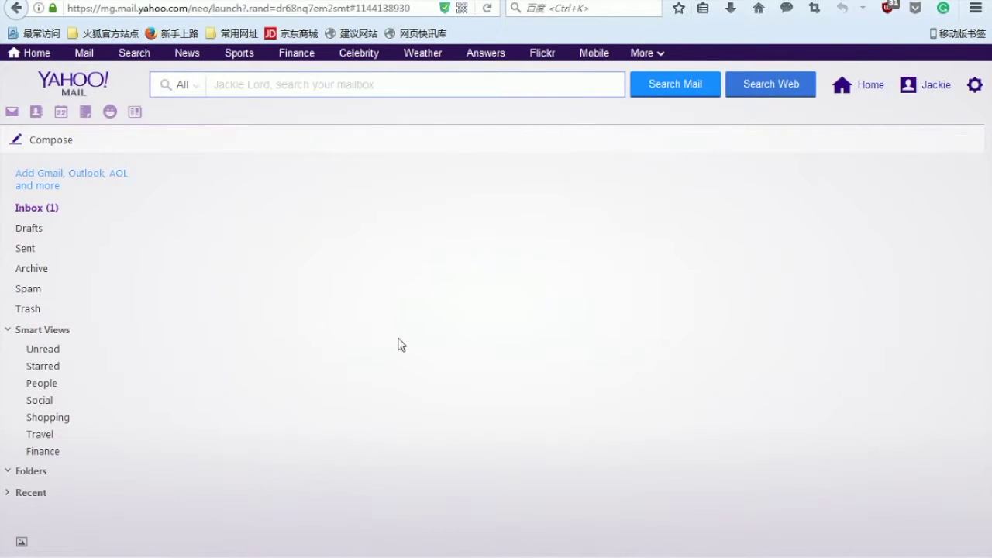
{"action": "scroll", "coordinate": [503, 383], "scroll_direction": "down", "scroll_amount": 5}
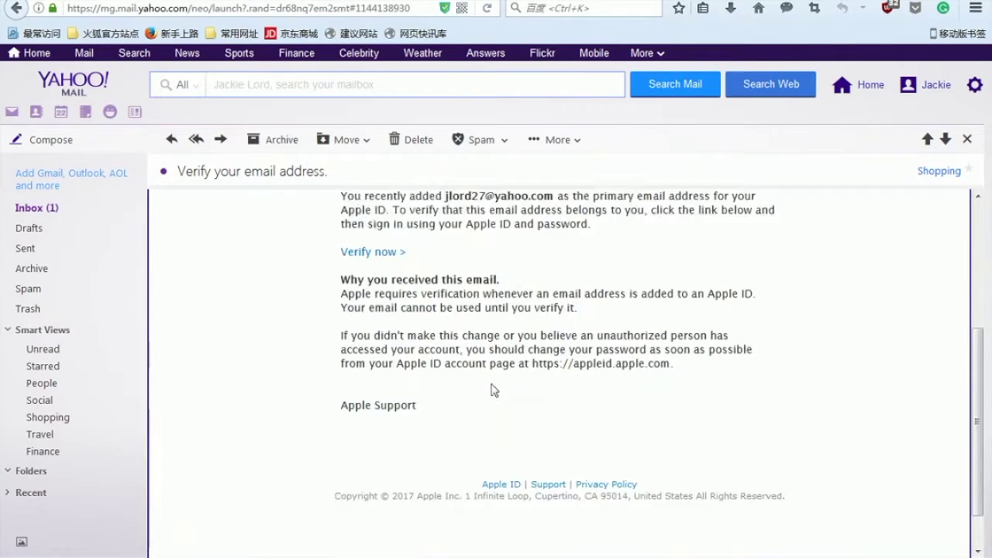
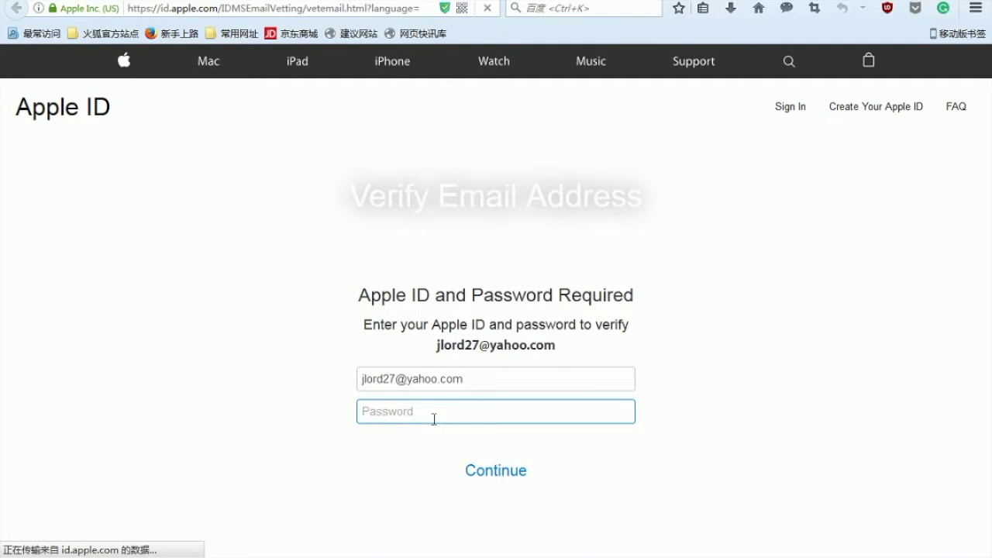
Enter the Apple ID account password in the Password field of the Verify Email Address page.
{"action": "type", "text": "•••••••••••"}
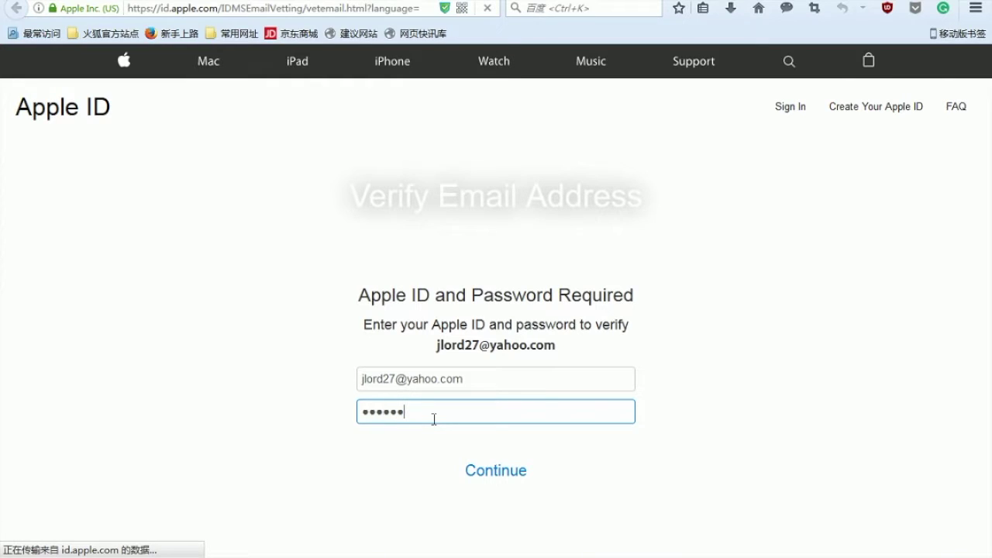
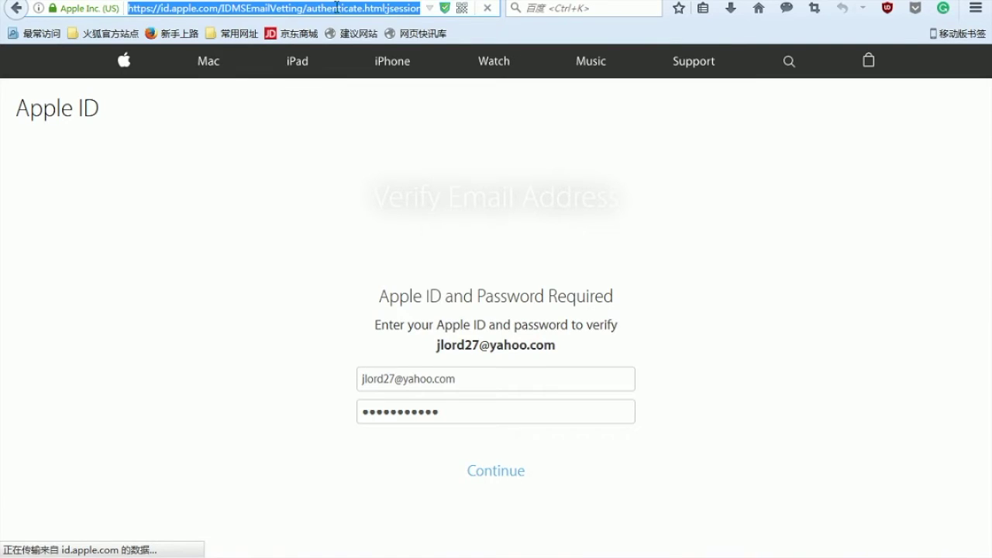
Complete the Apple ID sign-in so the Verify Email Address page loads with the account's addresses.
{"action": "left_click", "coordinate": [337, 8]}
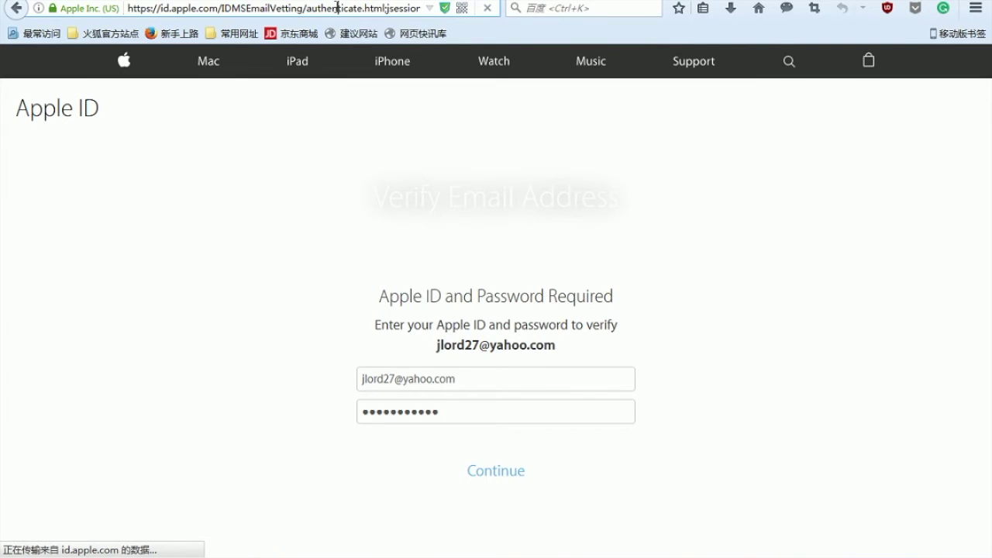
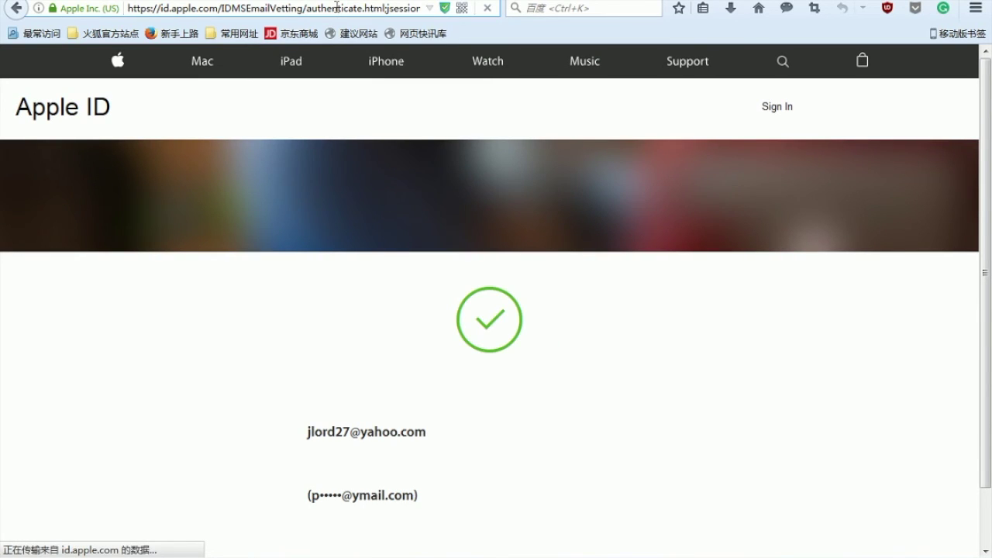
Scroll down to view the 'Email Address Verified' confirmation, rescue email reminder and Done link.
{"action": "scroll", "coordinate": [535, 376], "scroll_direction": "down", "scroll_amount": 1}
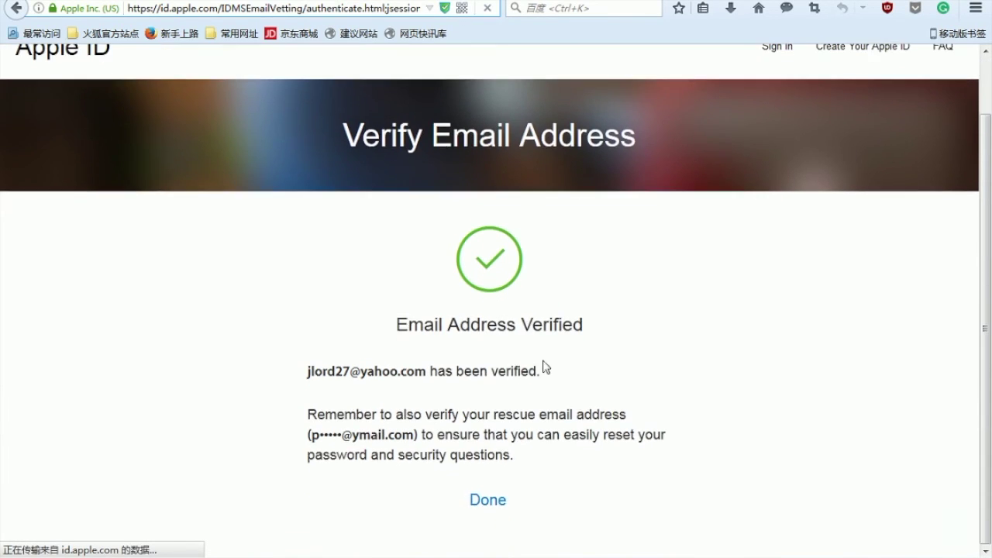